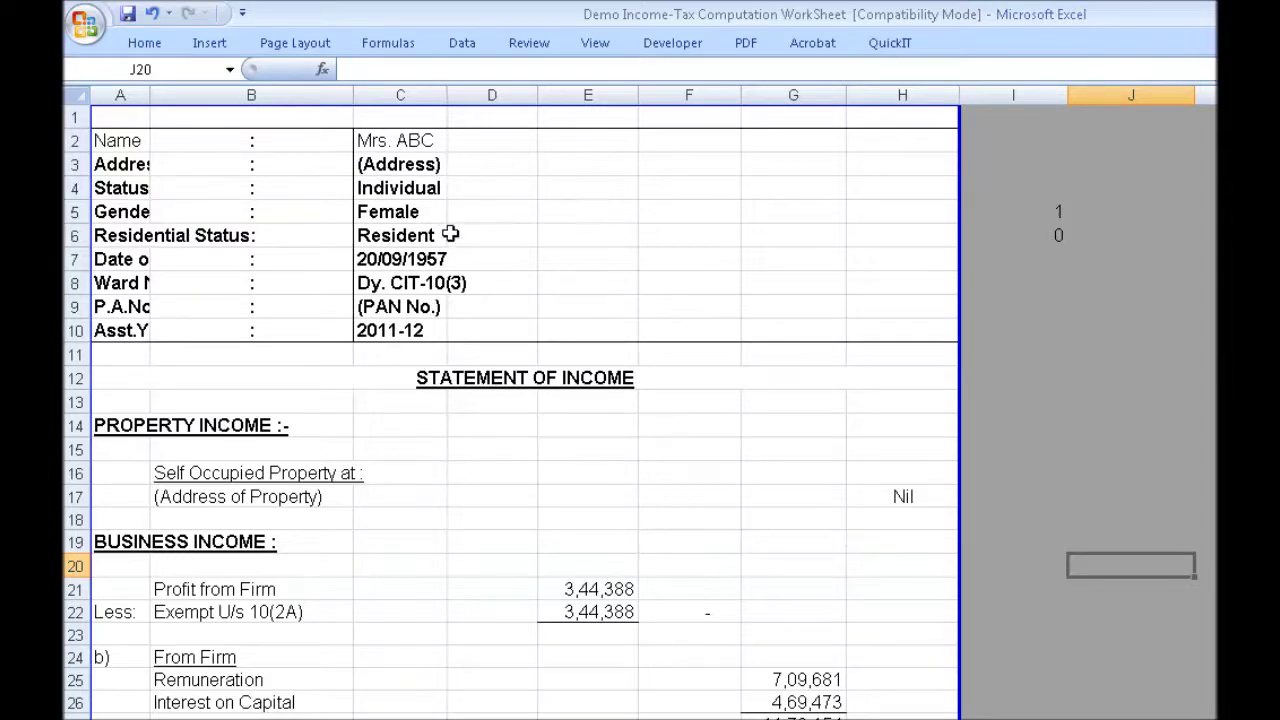
Choose Female as the gender in cell C5 of the assessee details
click(423, 213)
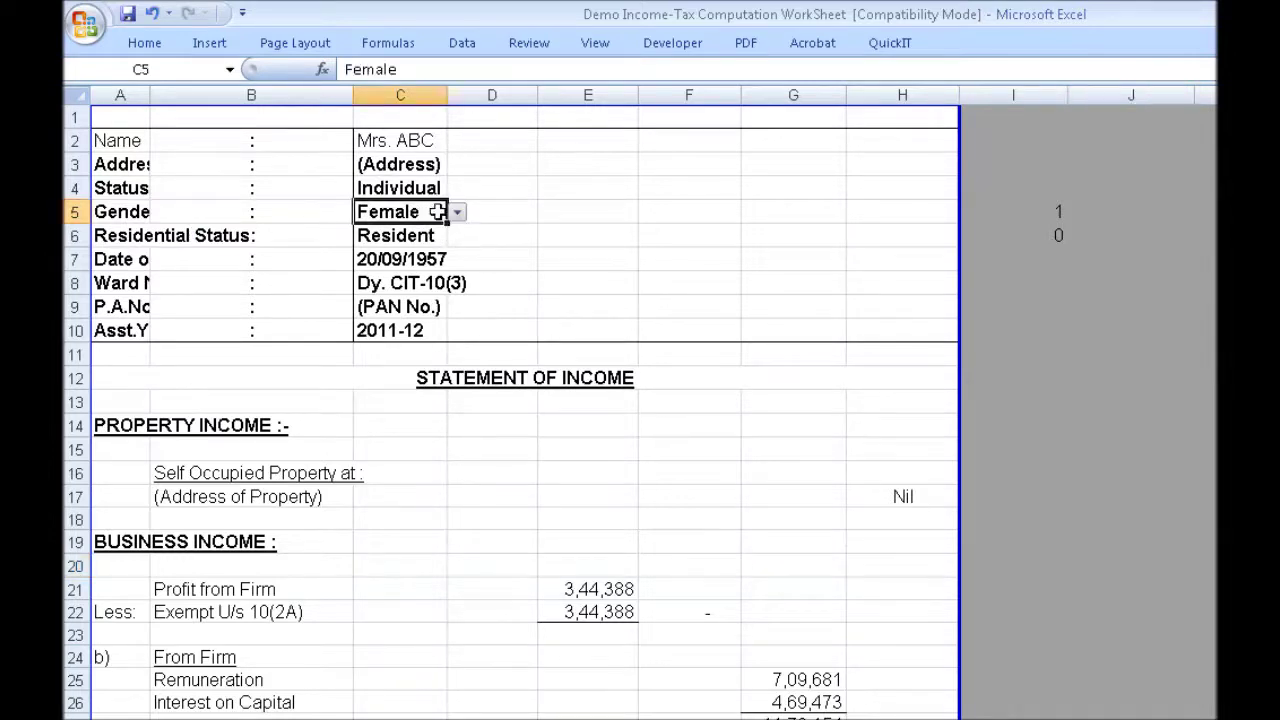
click(460, 214)
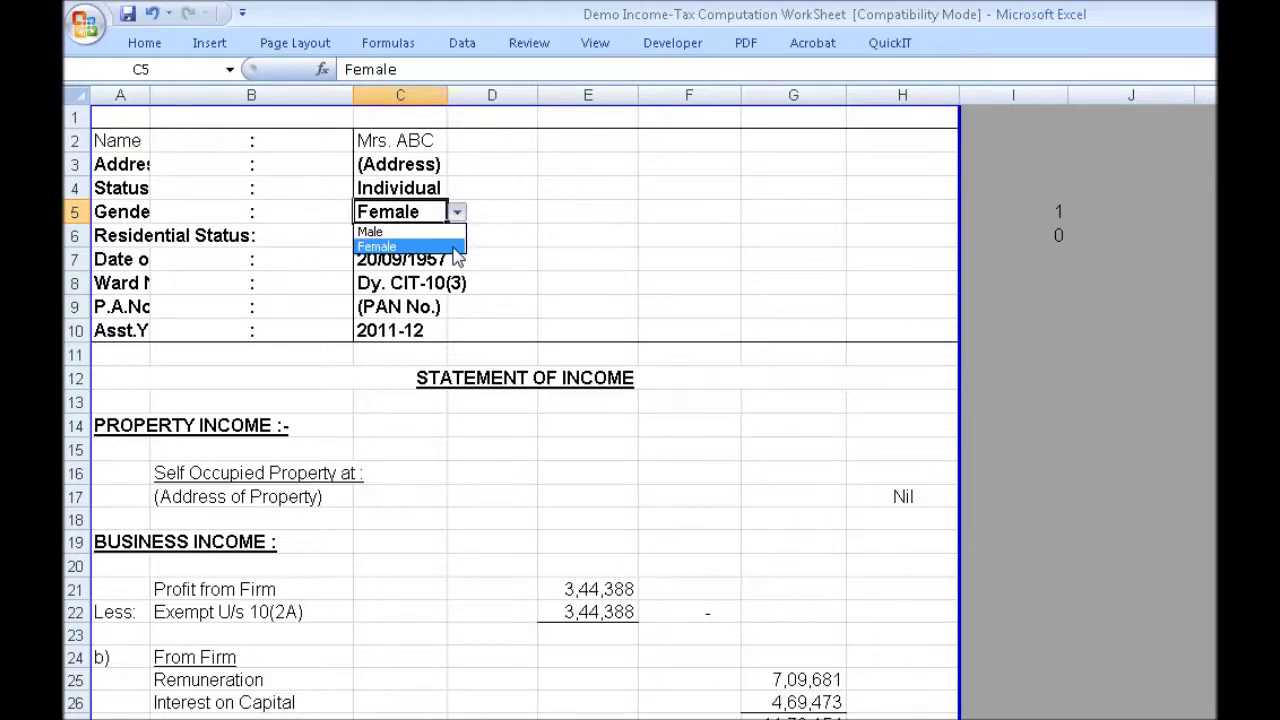
click(454, 250)
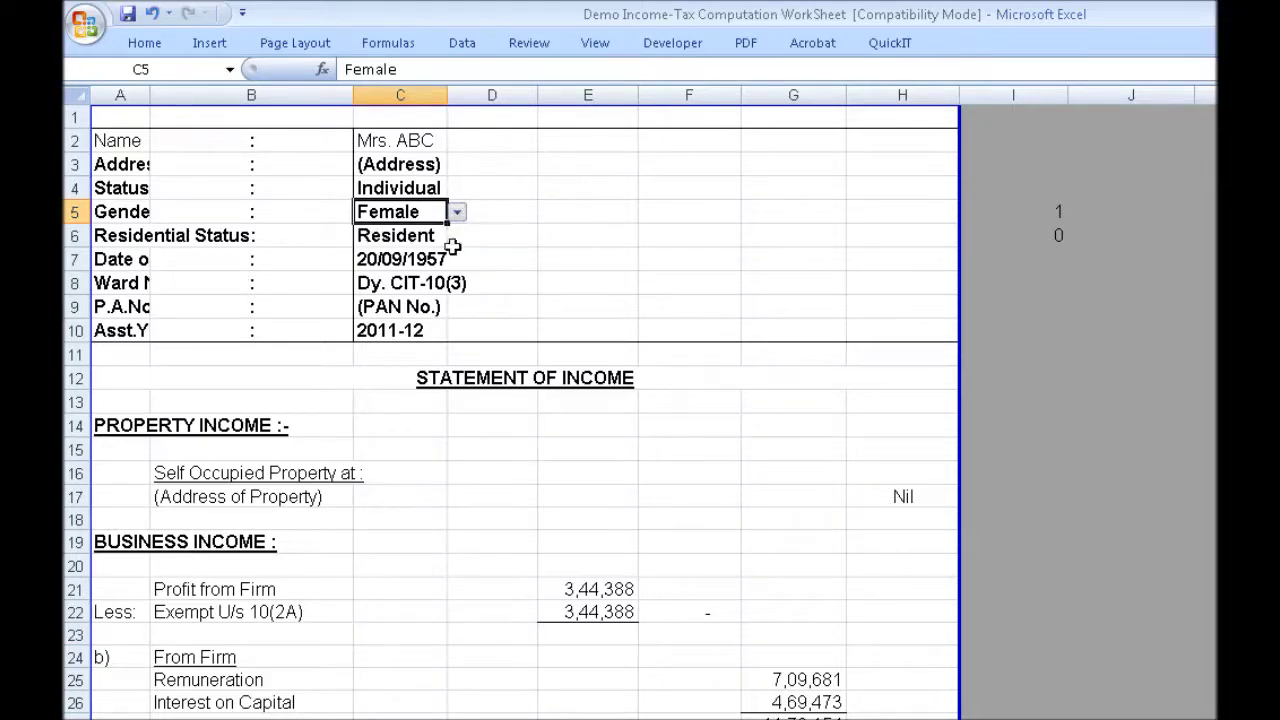
Inspect the formula in cell I5 that tests the gender entry
click(1005, 214)
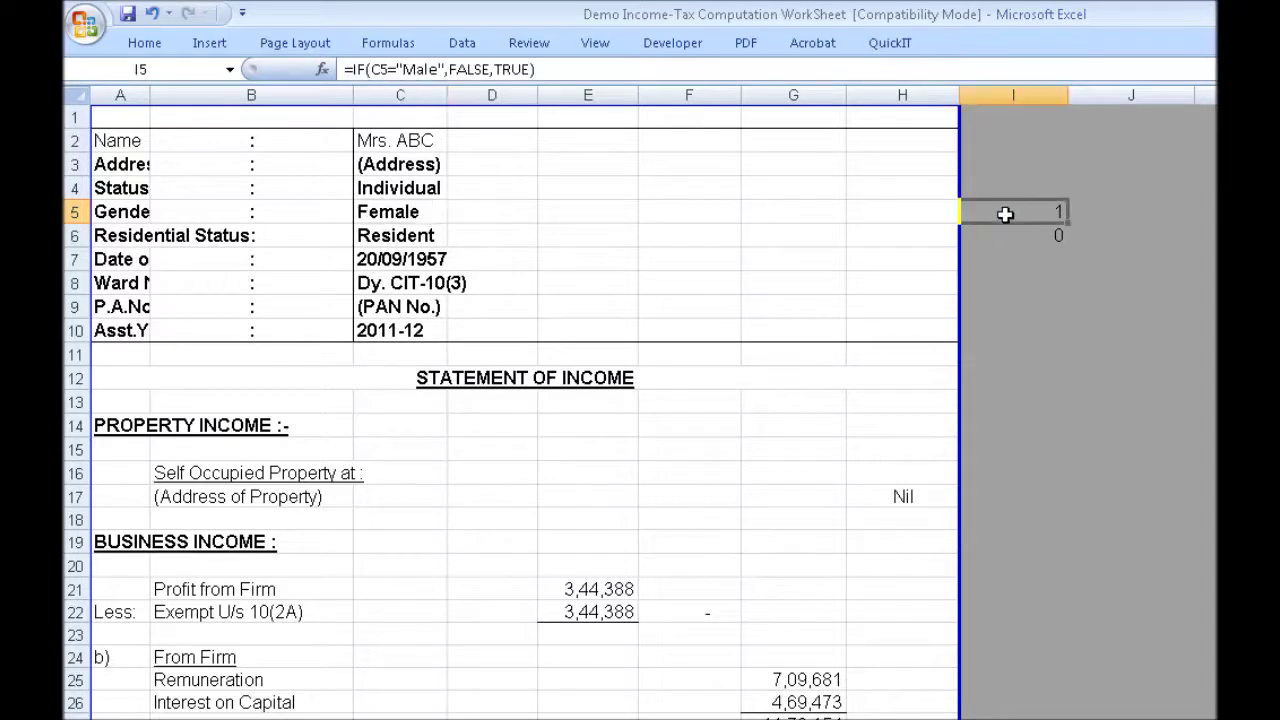
double_click(1005, 214)
key(Return)
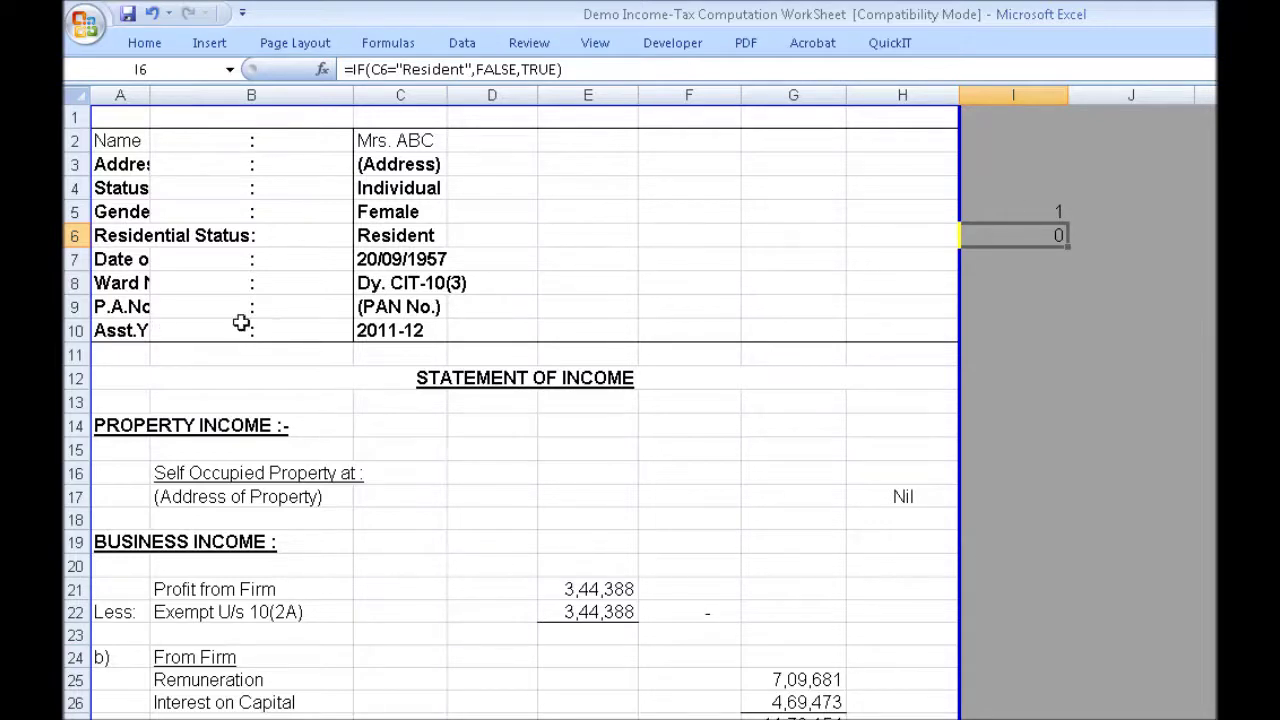
View the assessment years available for cell C10 without changing the selected one
click(398, 336)
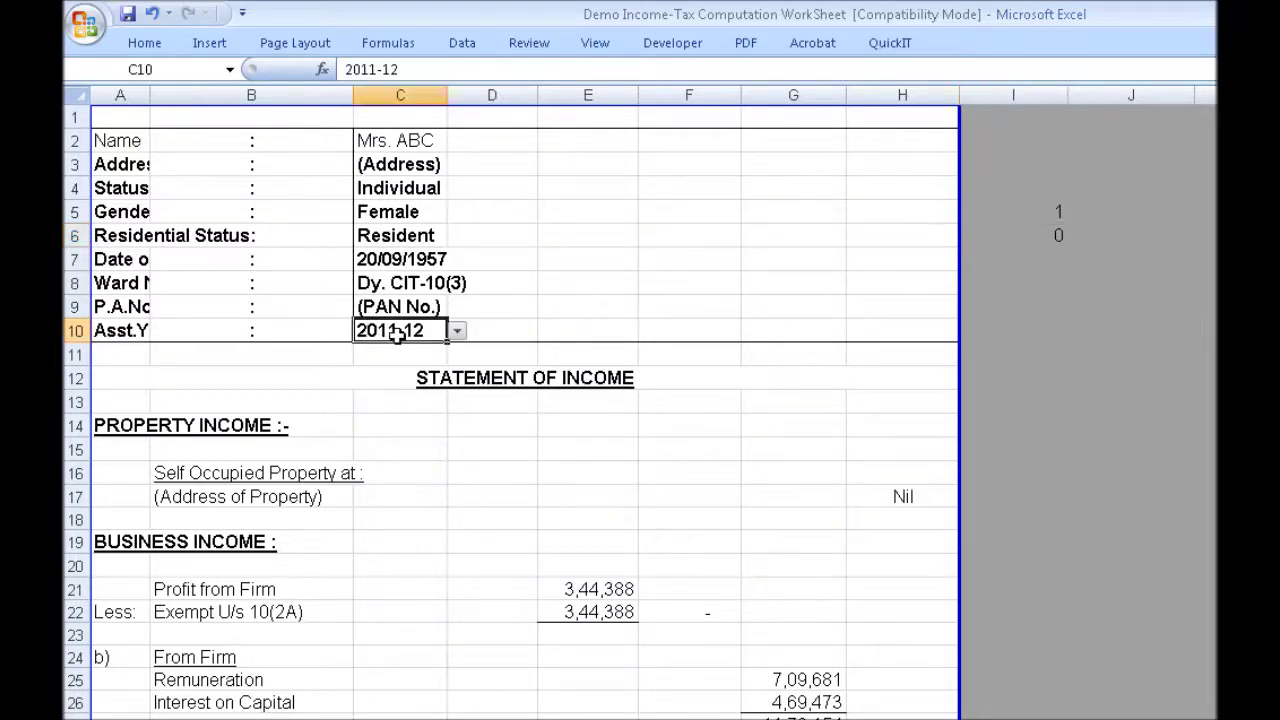
click(456, 333)
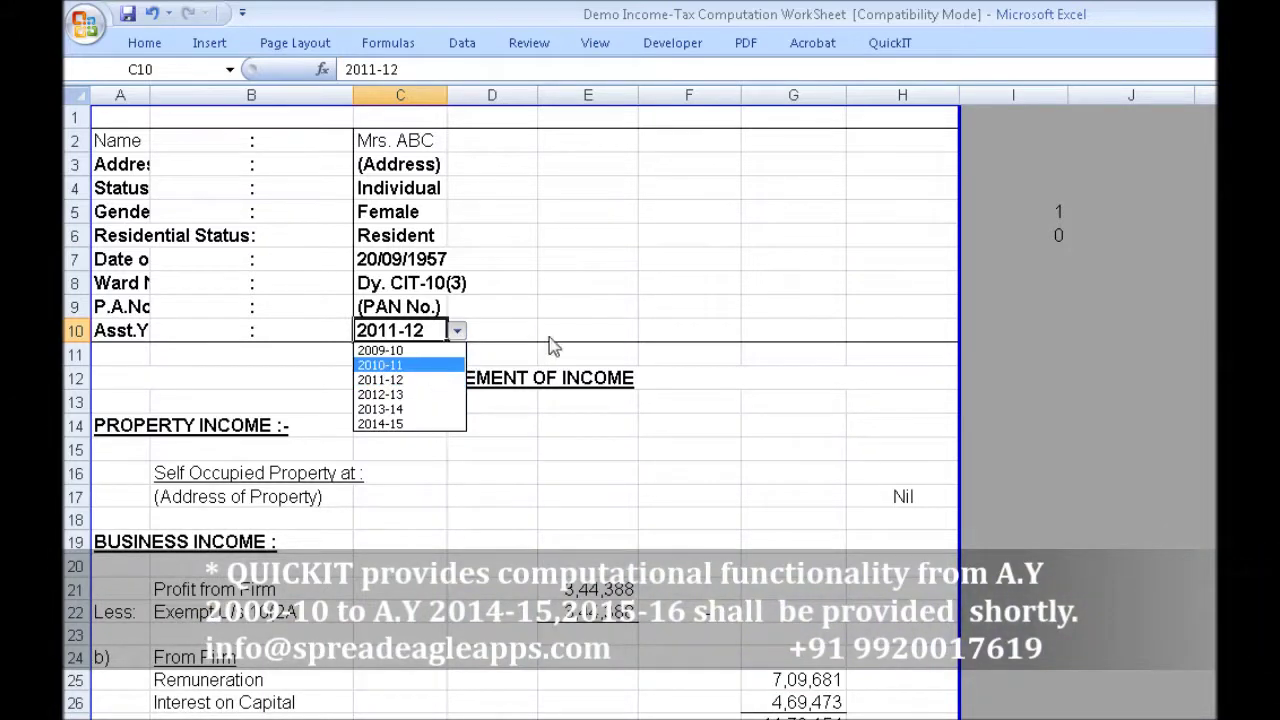
key(Escape)
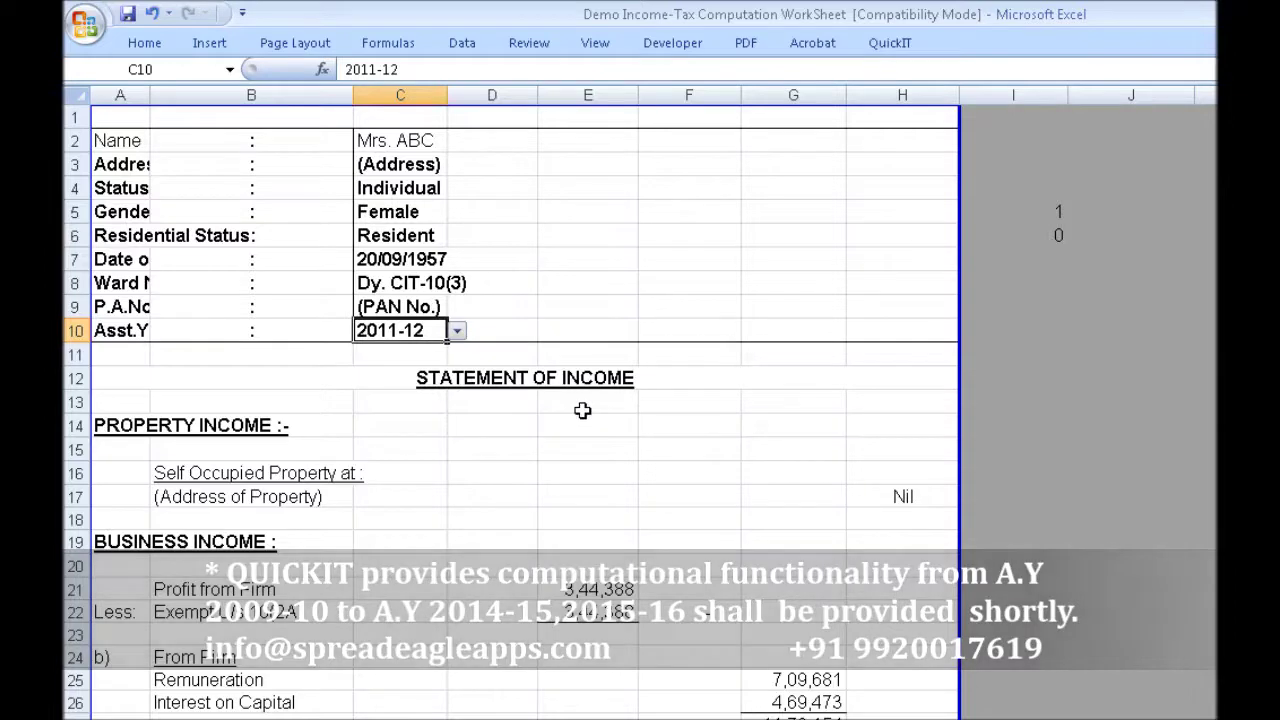
Review the income statement down to the tax calculation and examine the agricultural income entries in rows 44 to 47
click(583, 408)
key(Page_Down)
key(Page_Down)
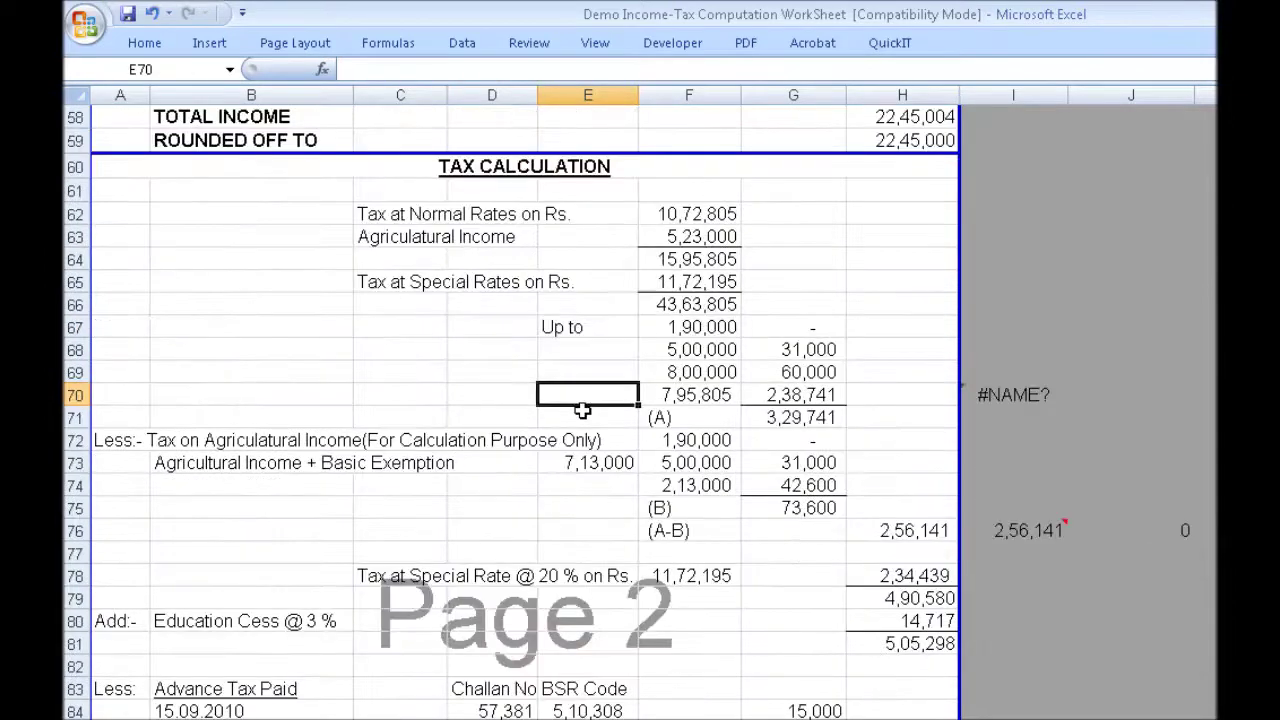
key(Page_Up)
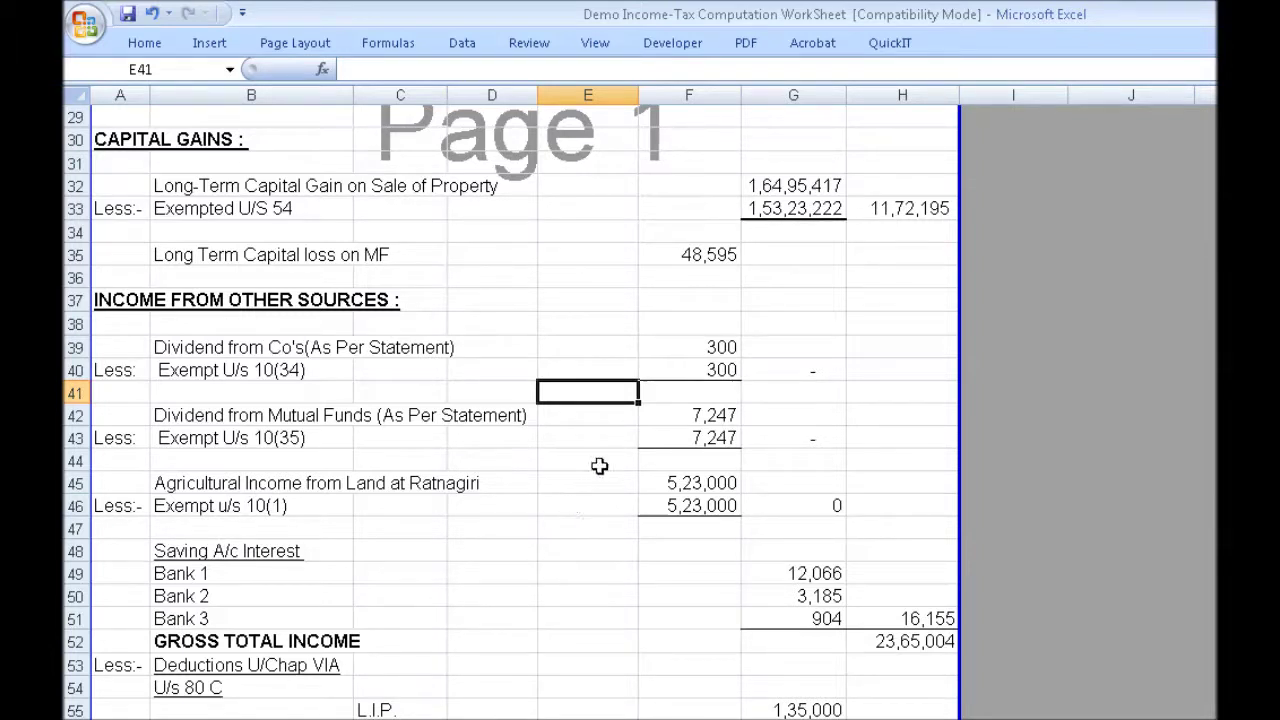
drag(608, 459, 737, 529)
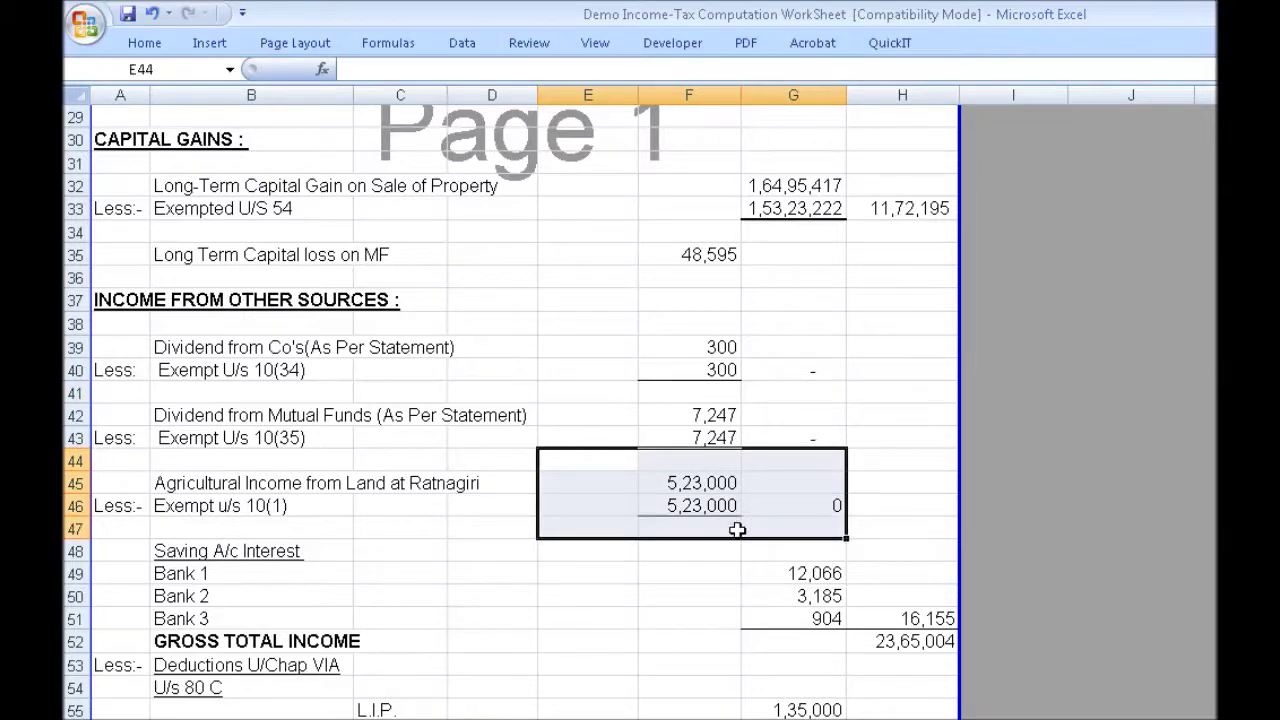
click(642, 571)
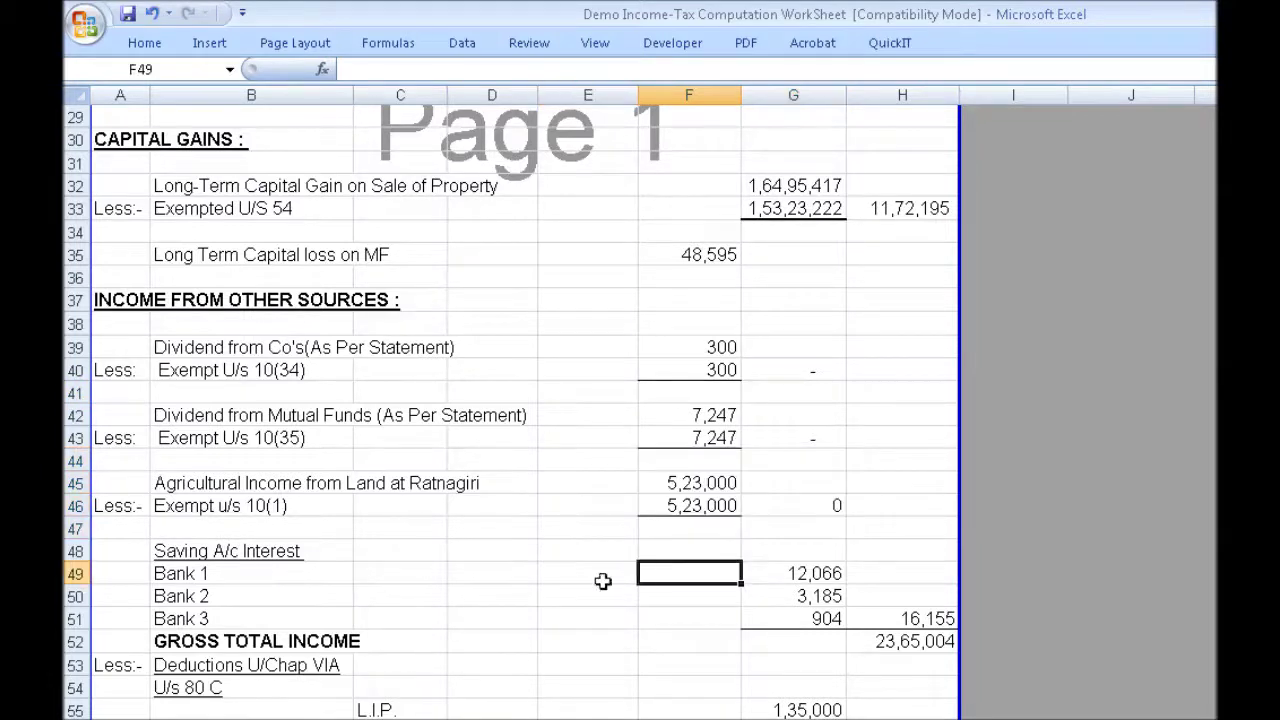
Display the function arguments of the itaxindvag formula in cell I76 of the tax calculation
key(Page_Down)
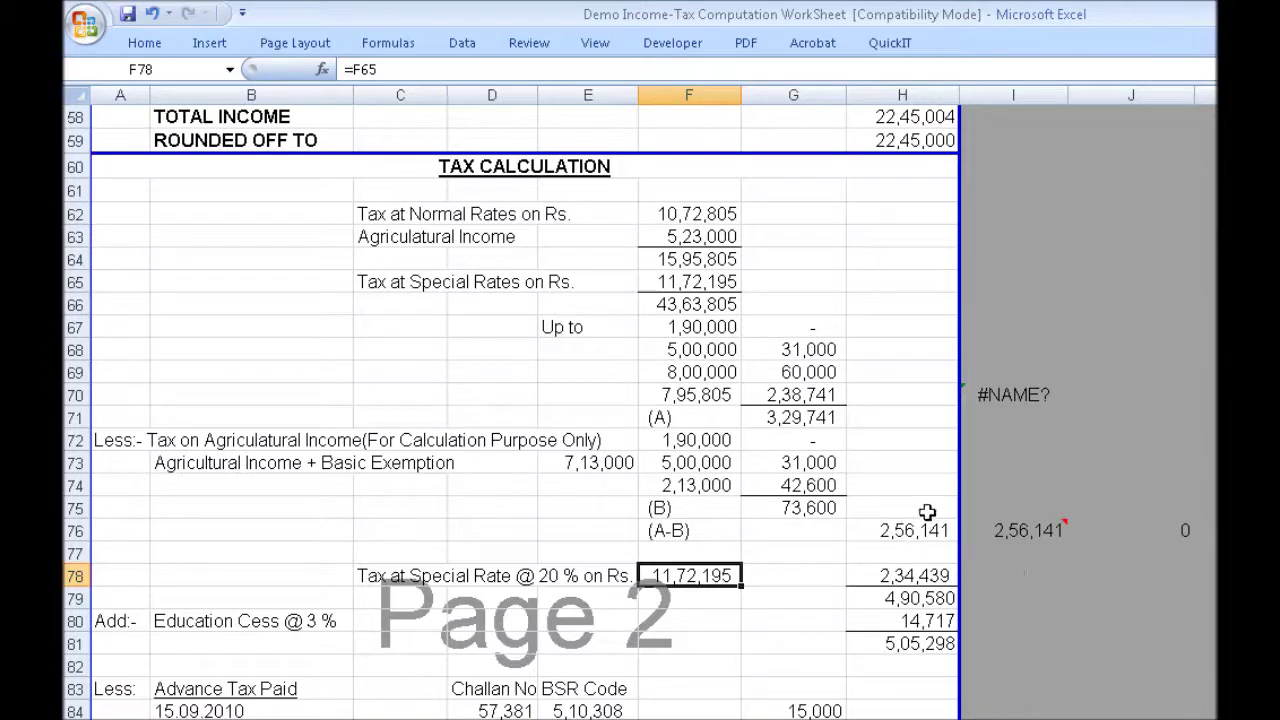
click(986, 525)
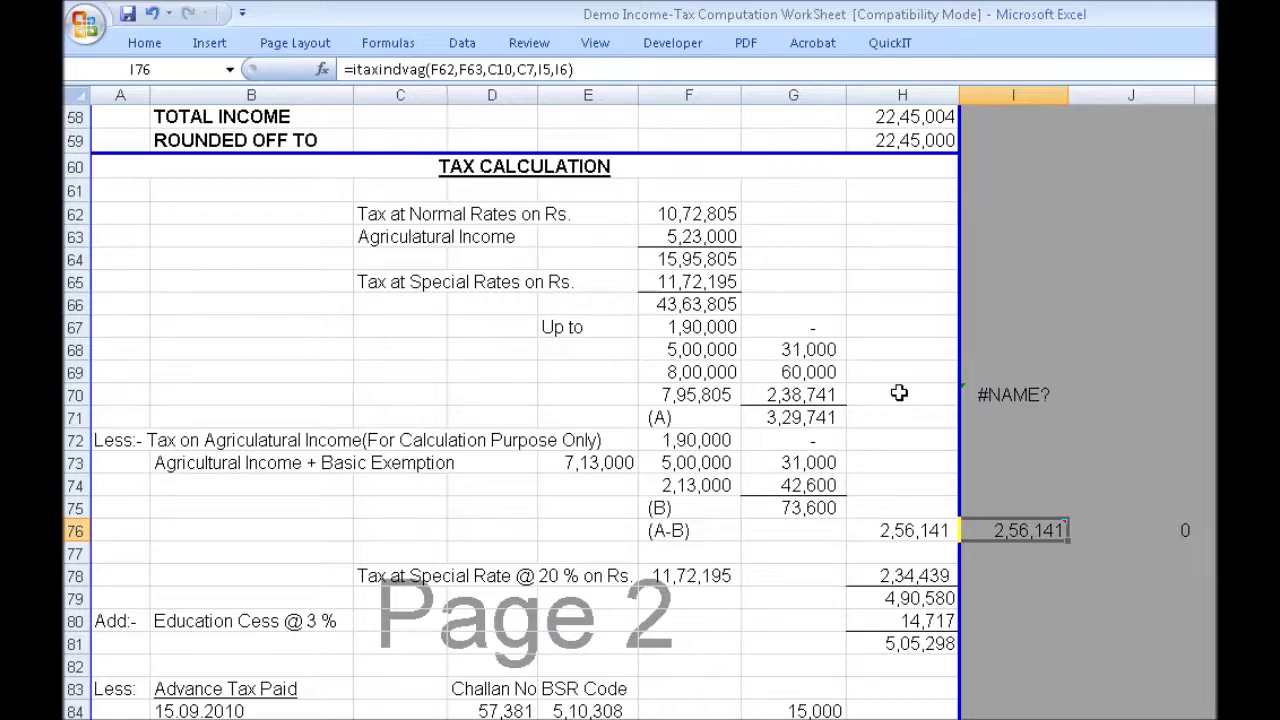
key(F2)
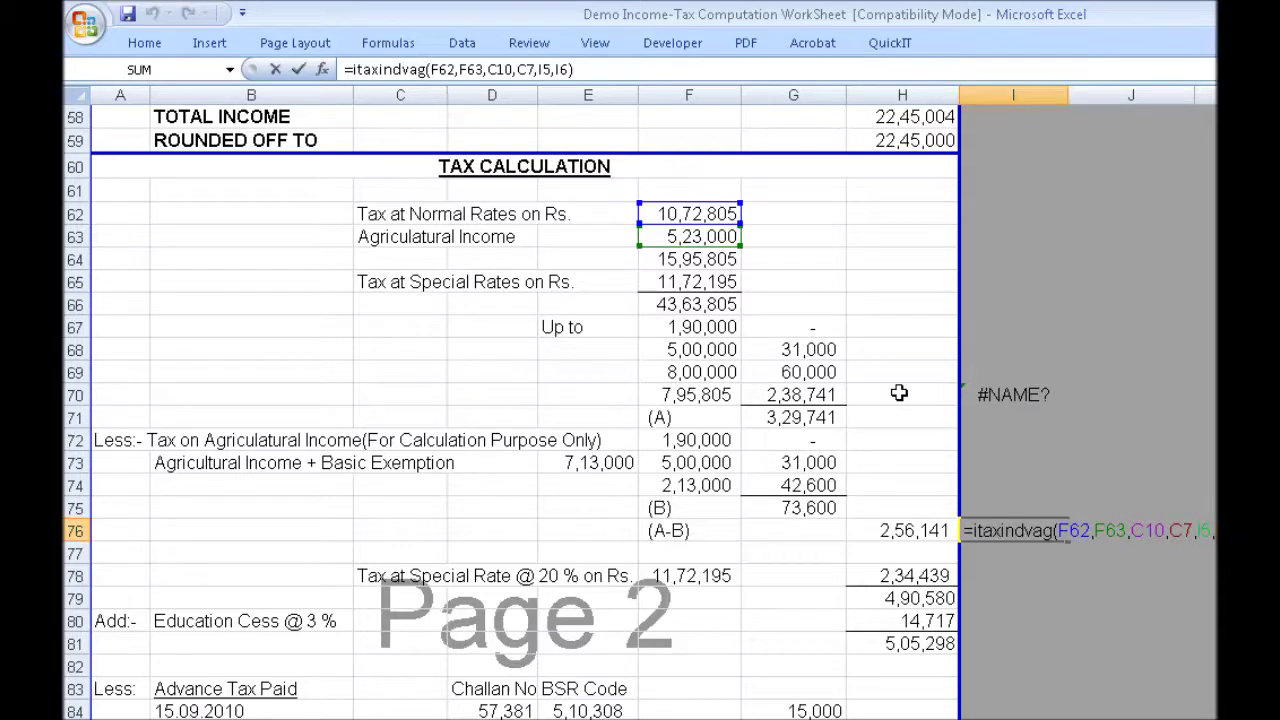
key(shift+F3)
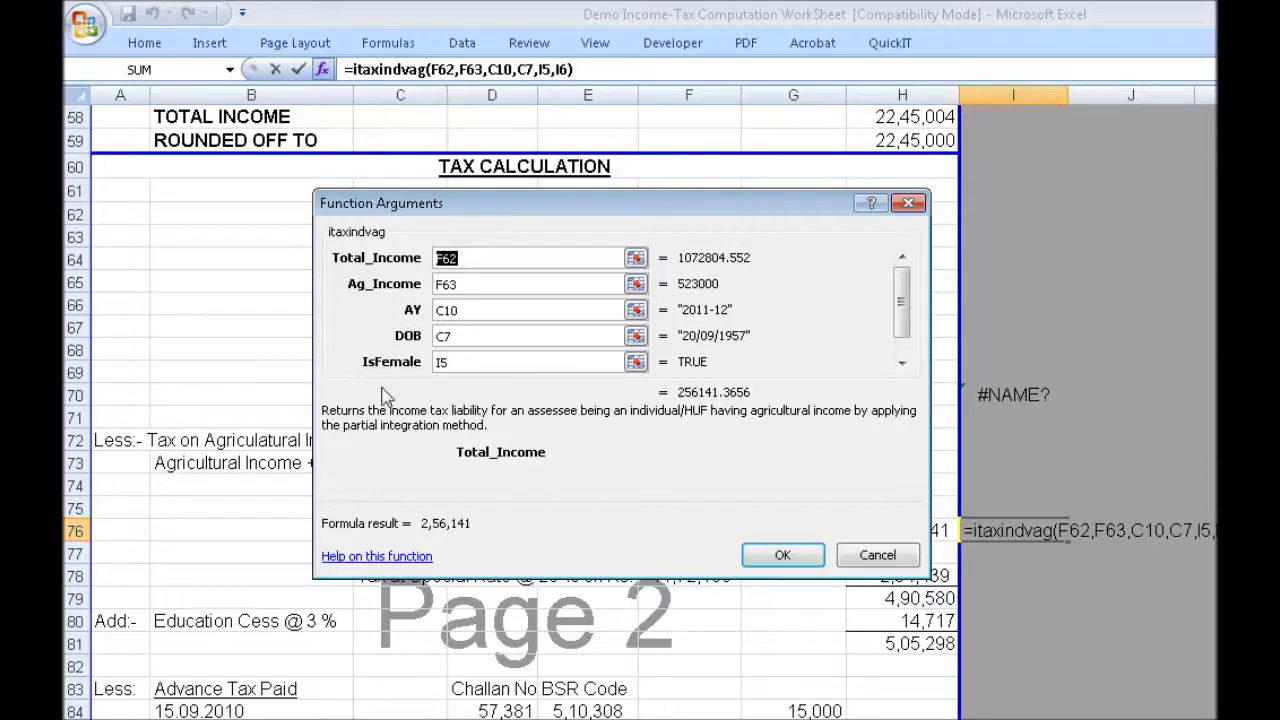
Examine the IsFemale and IsNRorNOR arguments of the itaxindvag function and close the arguments dialog
click(523, 363)
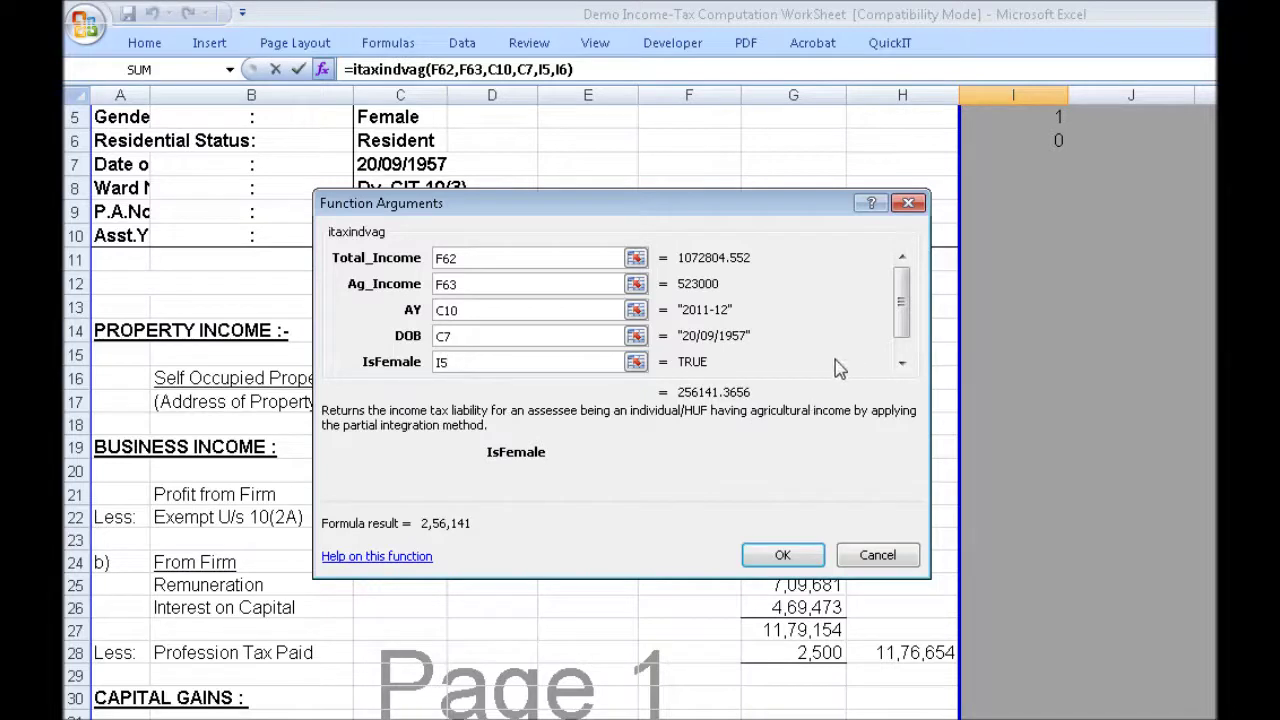
click(904, 363)
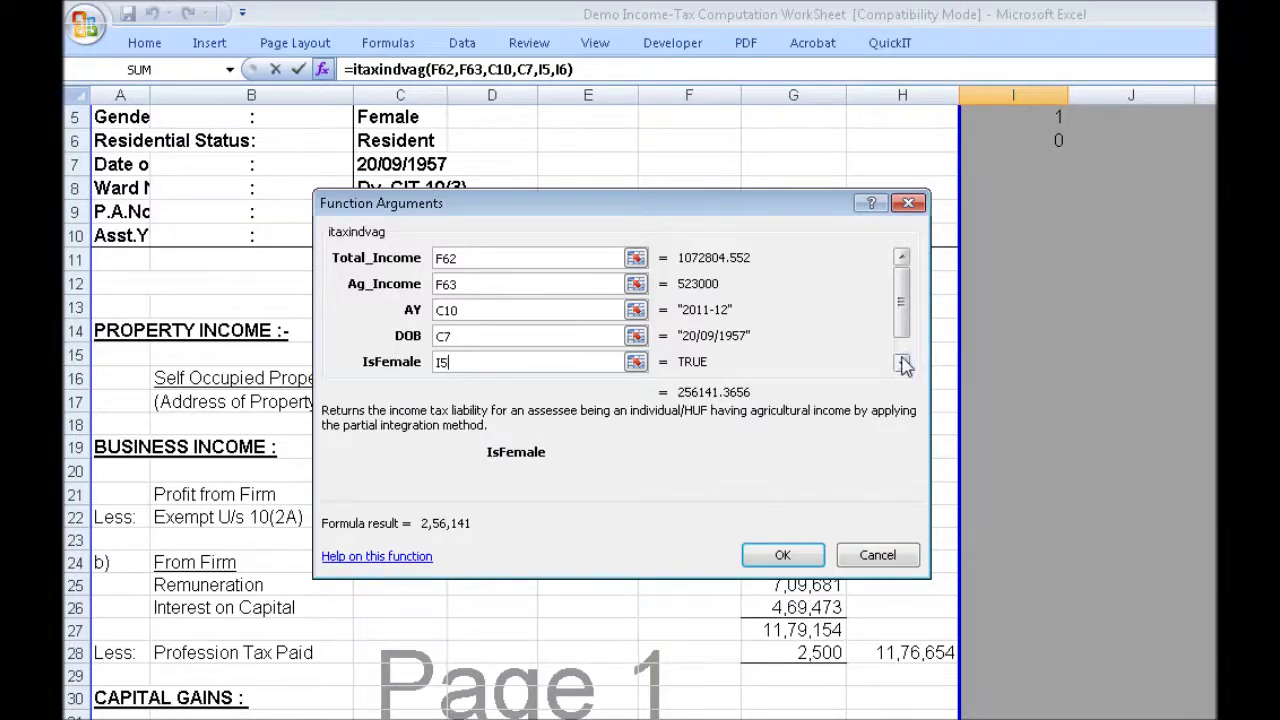
click(904, 367)
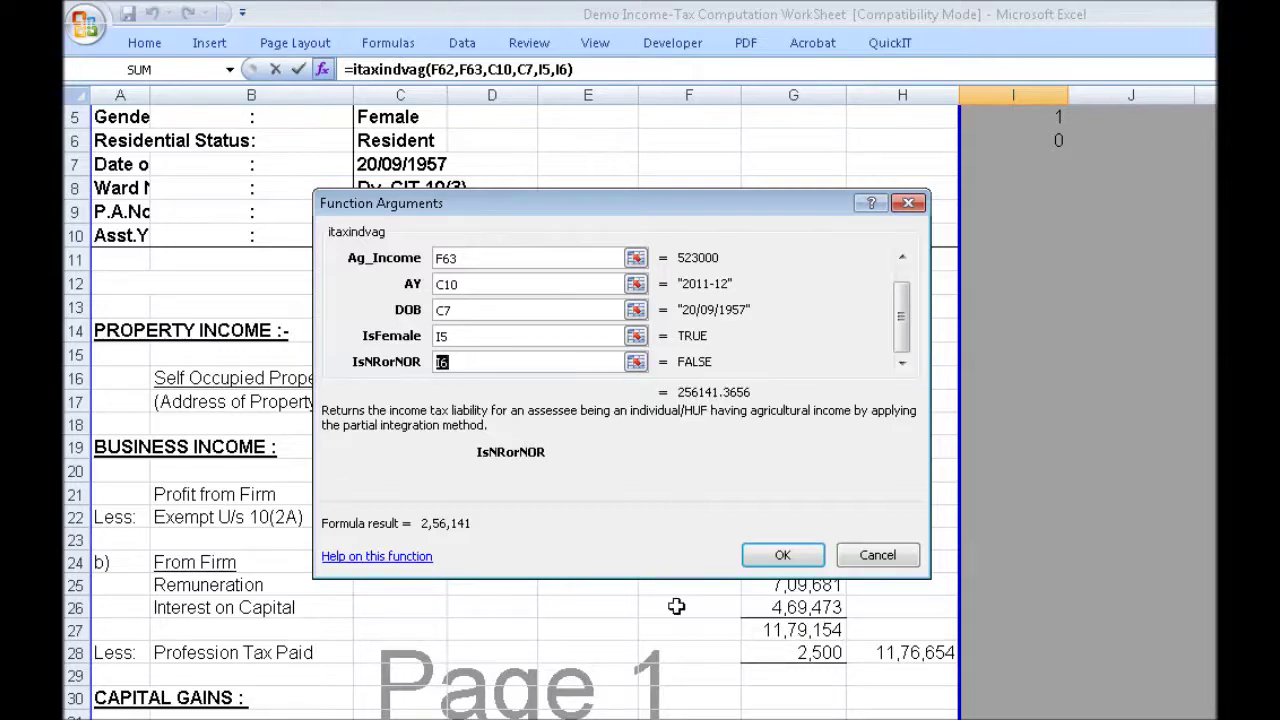
click(783, 557)
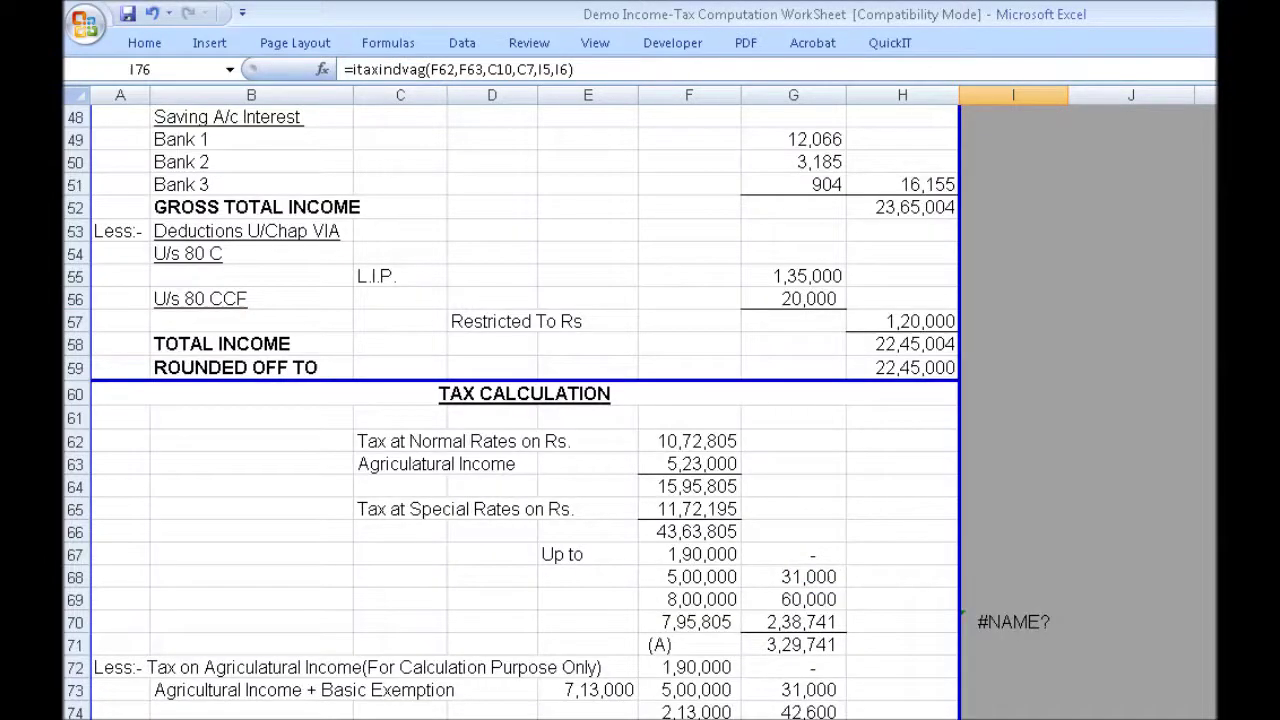
Check the function's tax amount in cell I76 and the neighbouring cell J76 against the manual tax calculation
scroll(557, 391, down, 2)
key(Return)
click(1013, 643)
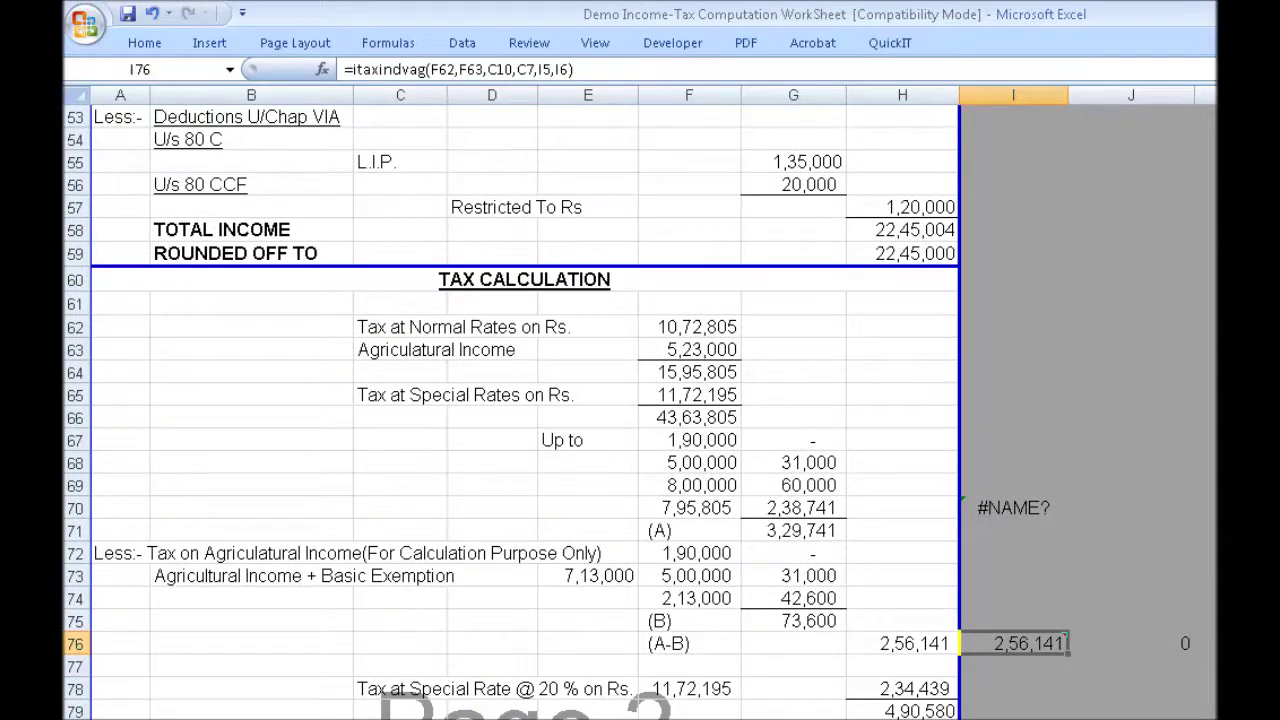
click(1131, 643)
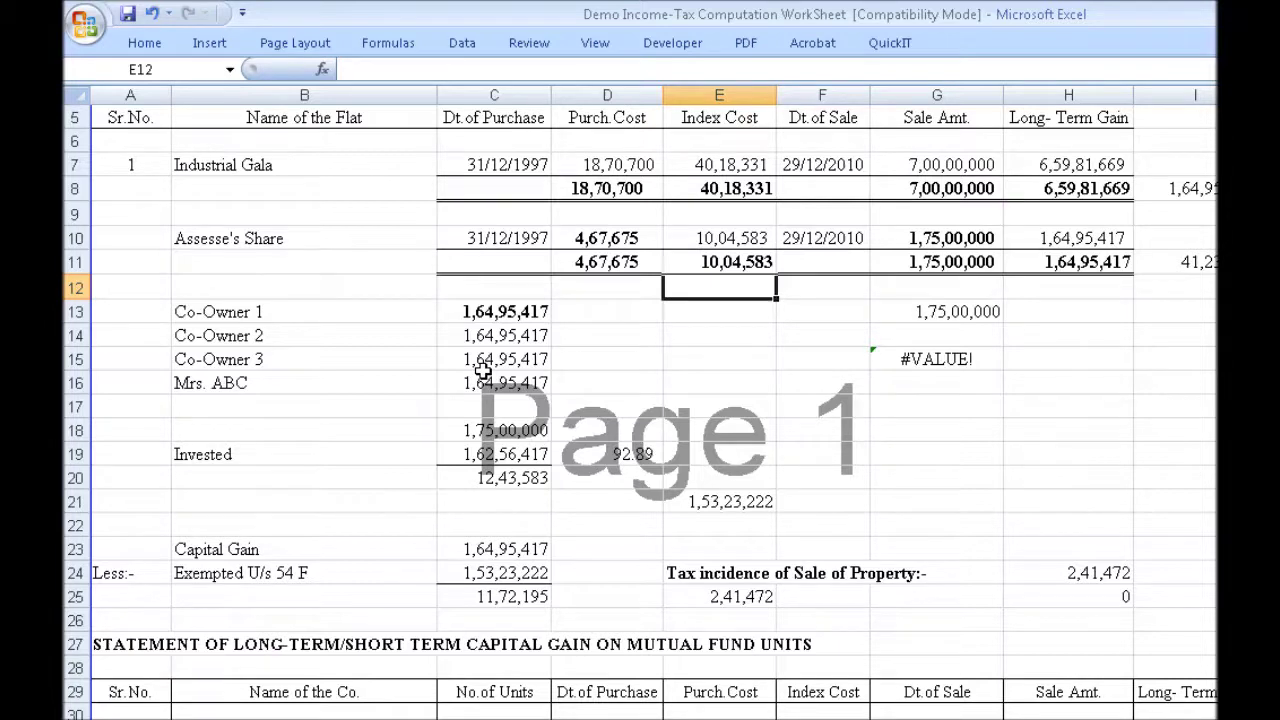
Inspect the indexedcost formula in the Industrial Gala's Index Cost cell E7 on the capital gains sheet
key(Up)
key(Up)
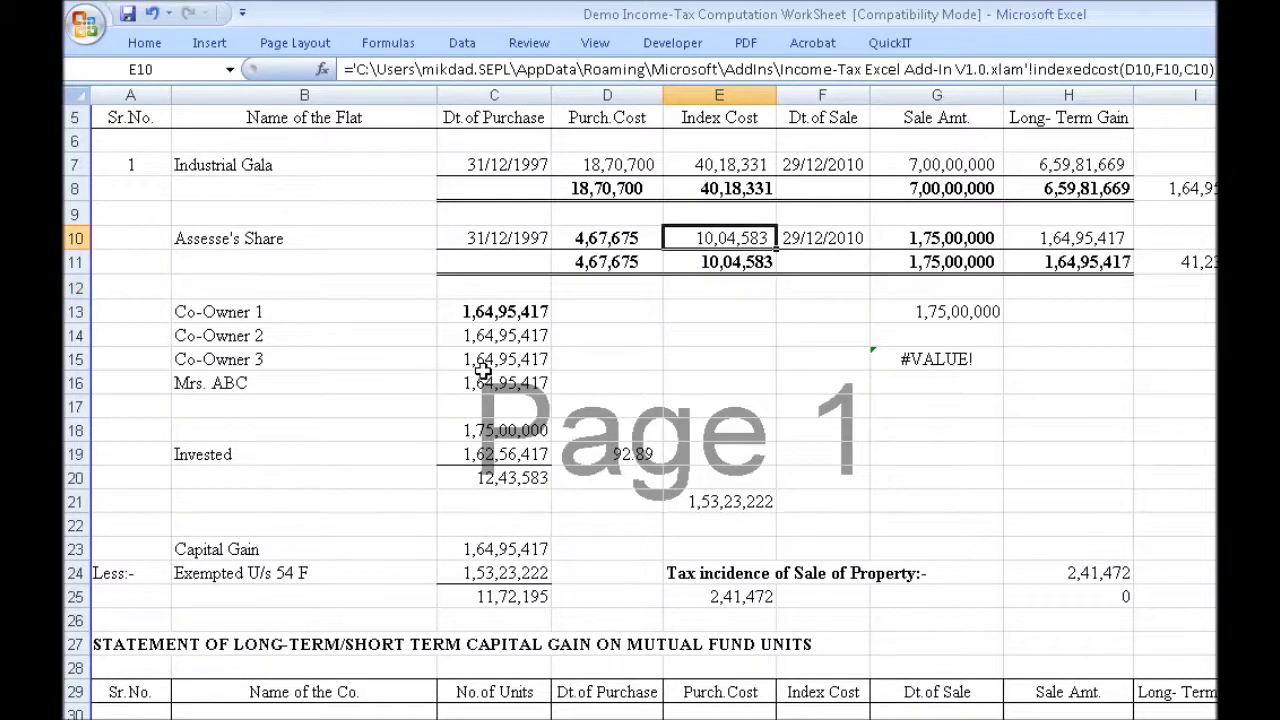
key(Up)
key(Up)
key(Up)
key(F2)
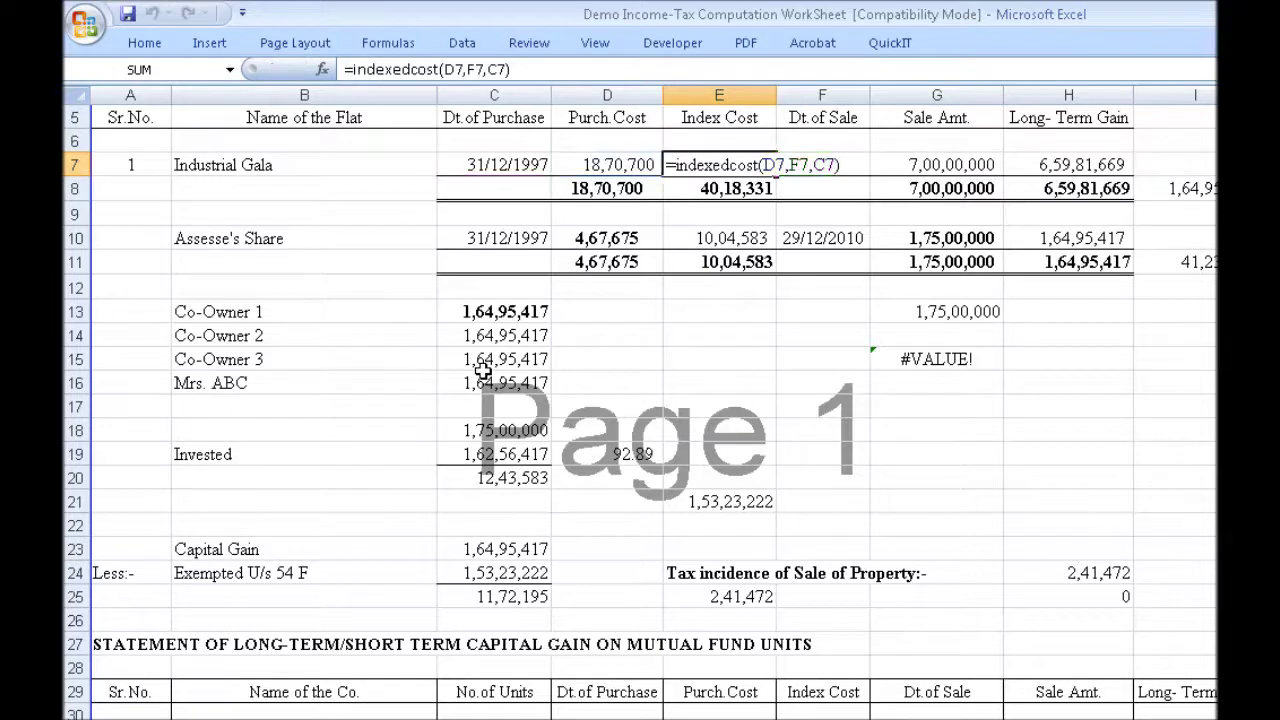
key(Return)
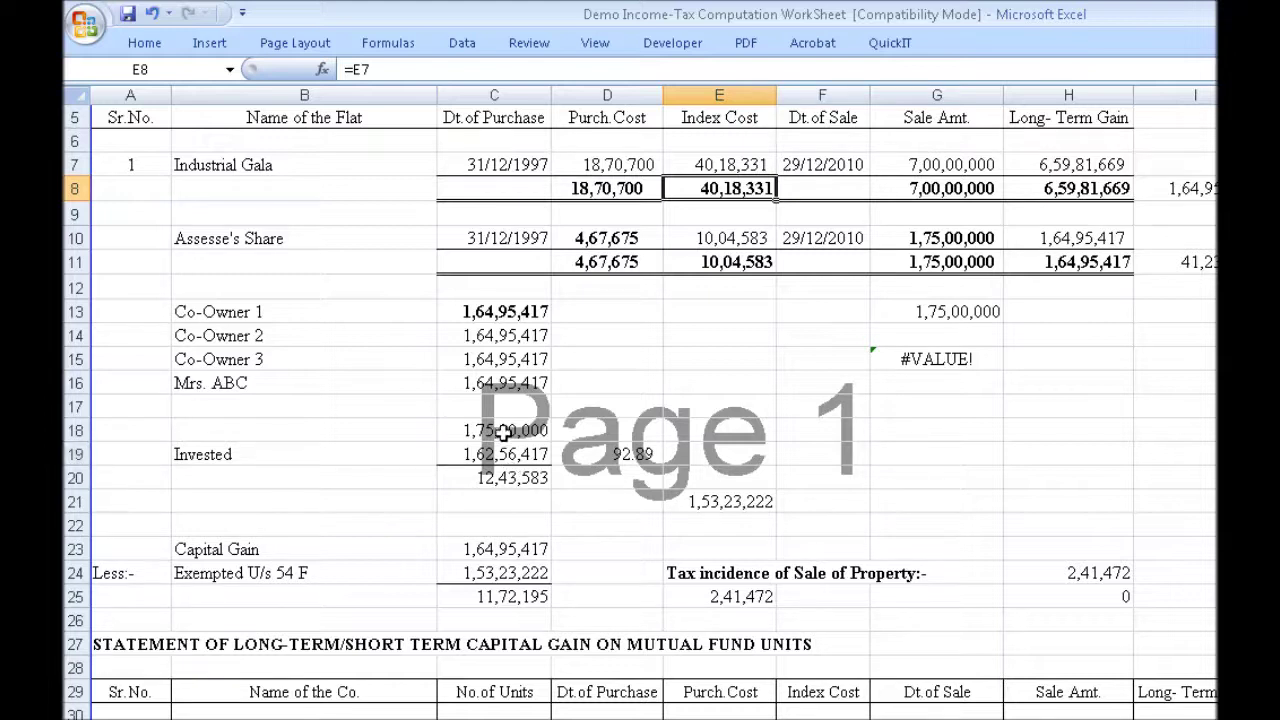
Examine the arguments of the ltcgtax54F function in cell H24 for the tax incidence of the property sale
click(873, 450)
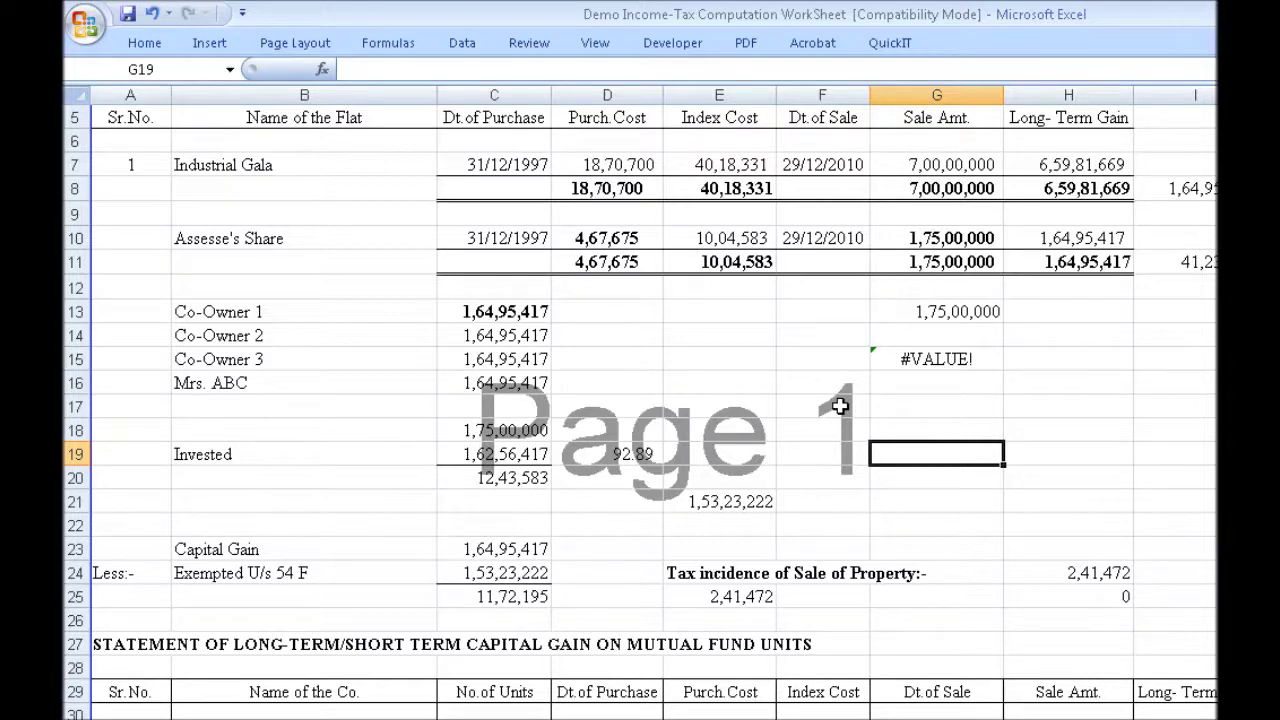
key(Down)
key(Down)
key(Down)
key(Down)
key(Down)
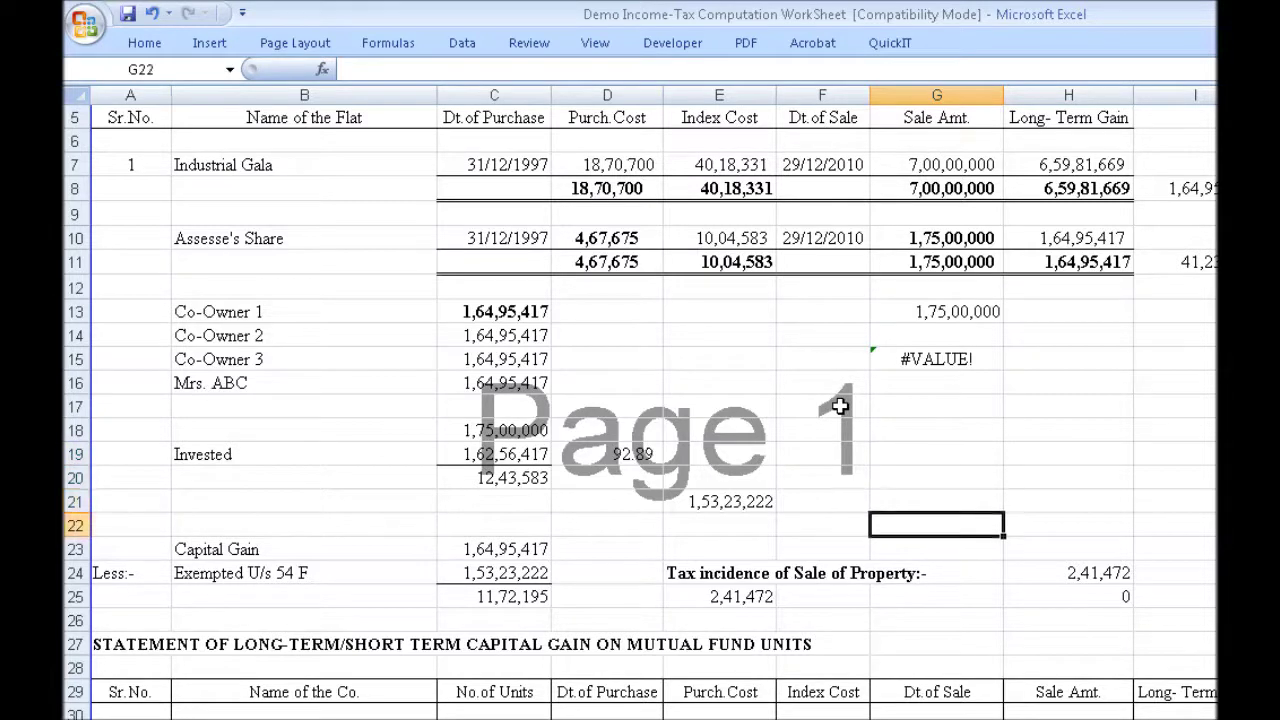
key(Right)
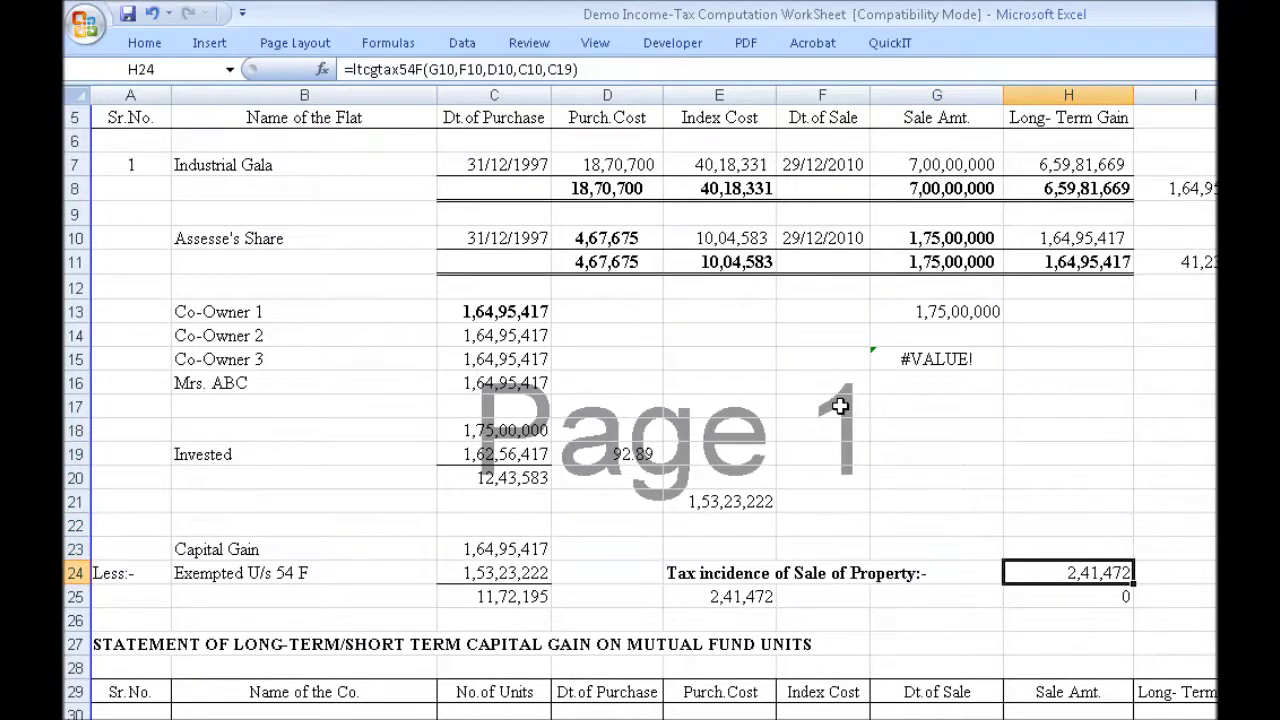
key(F2)
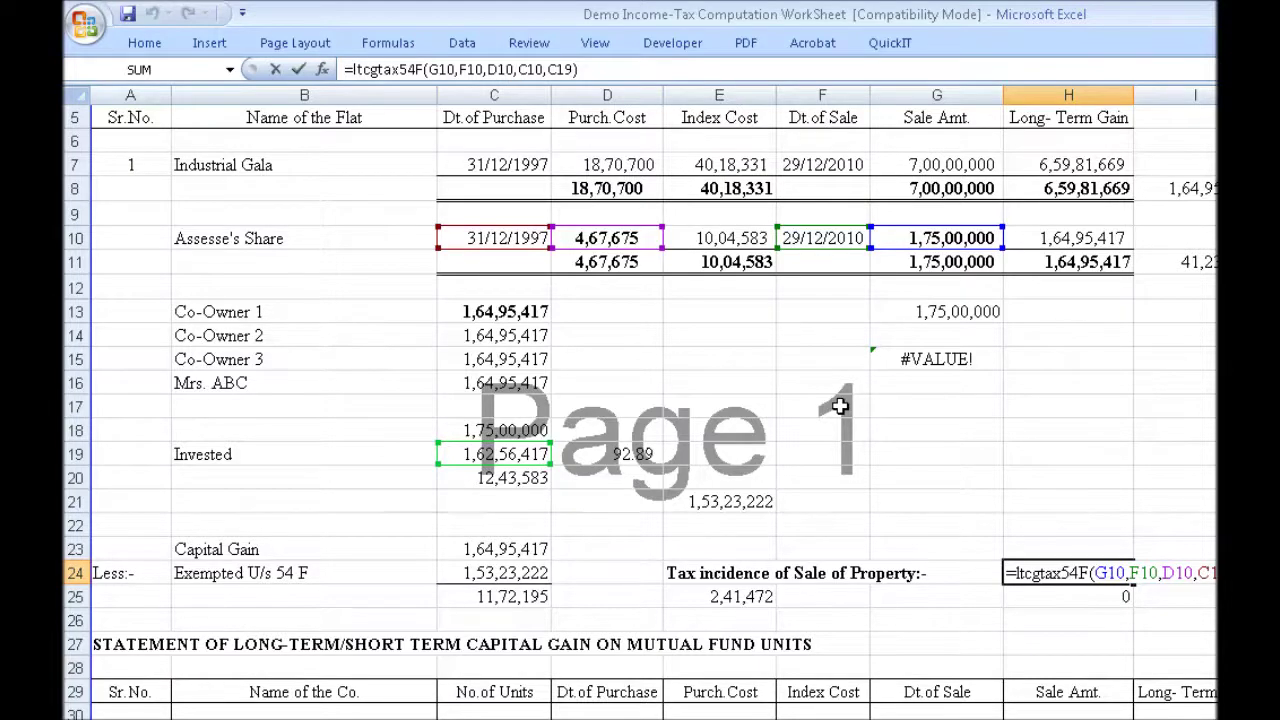
key(shift+F3)
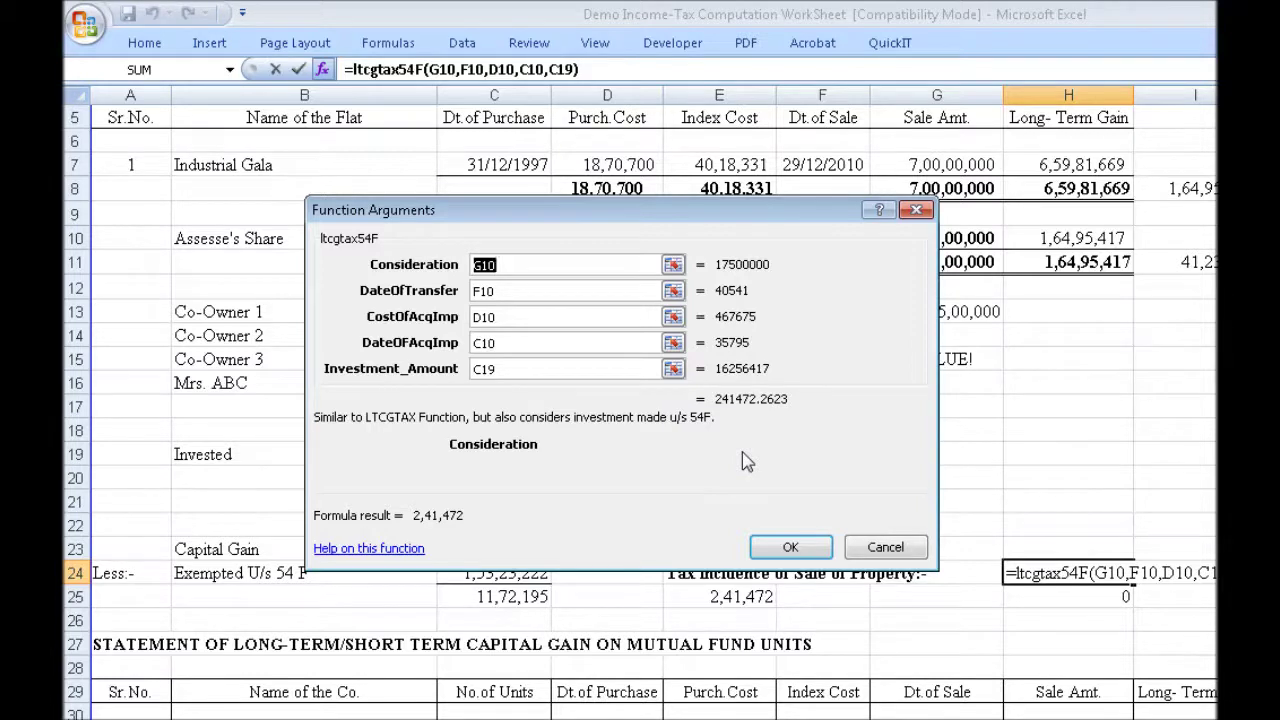
click(788, 548)
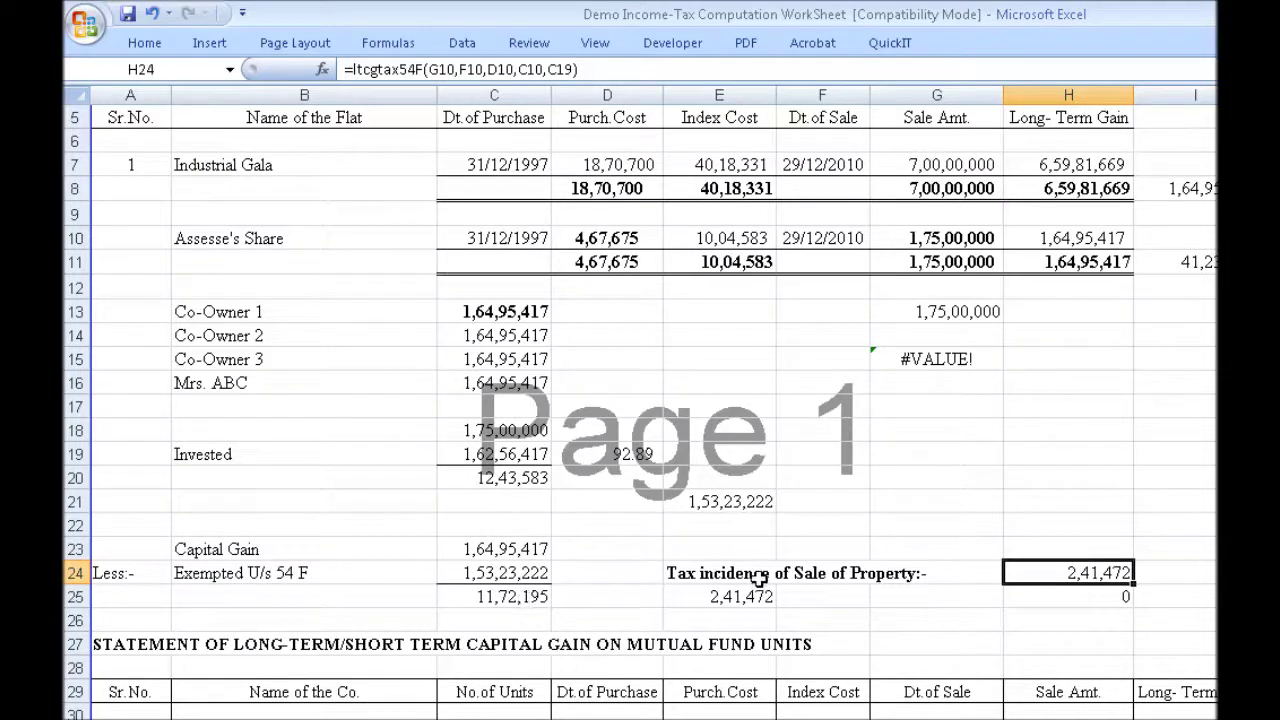
Compare the manual capital gains tax formula in cell E25 with the ltcgtax54F result in cell H24
click(703, 597)
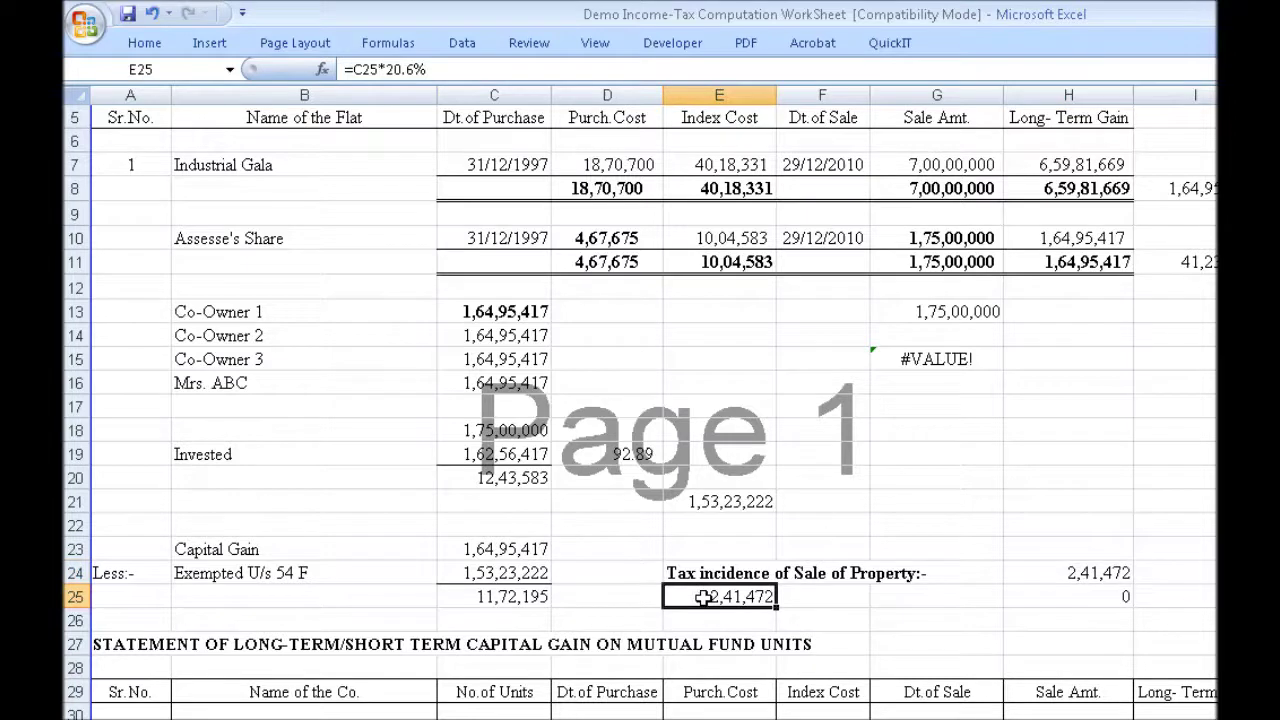
key(Return)
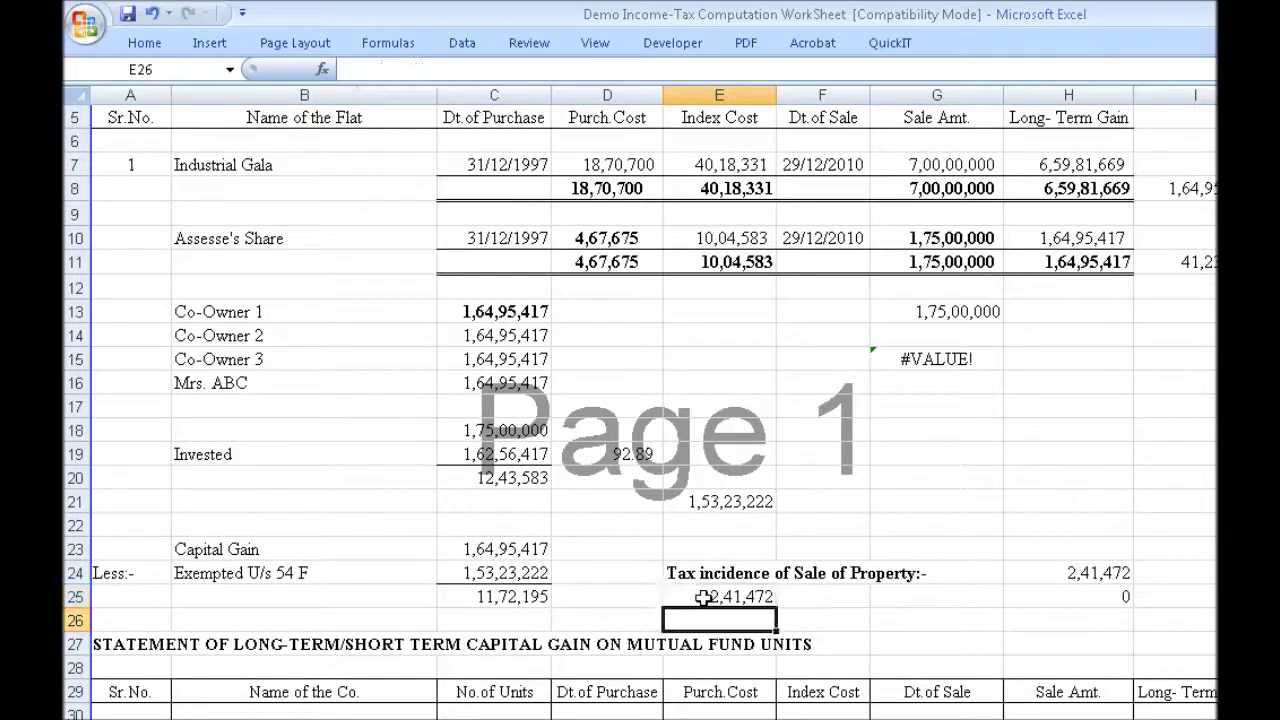
click(1119, 572)
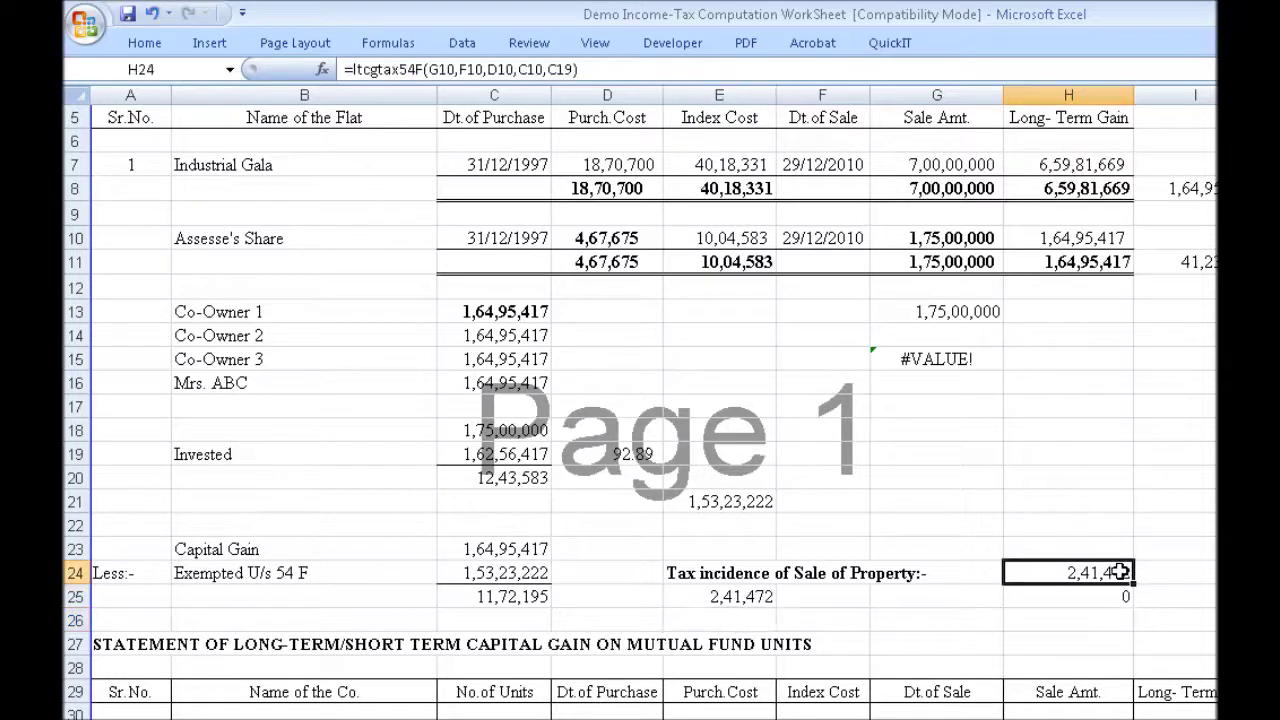
click(1013, 472)
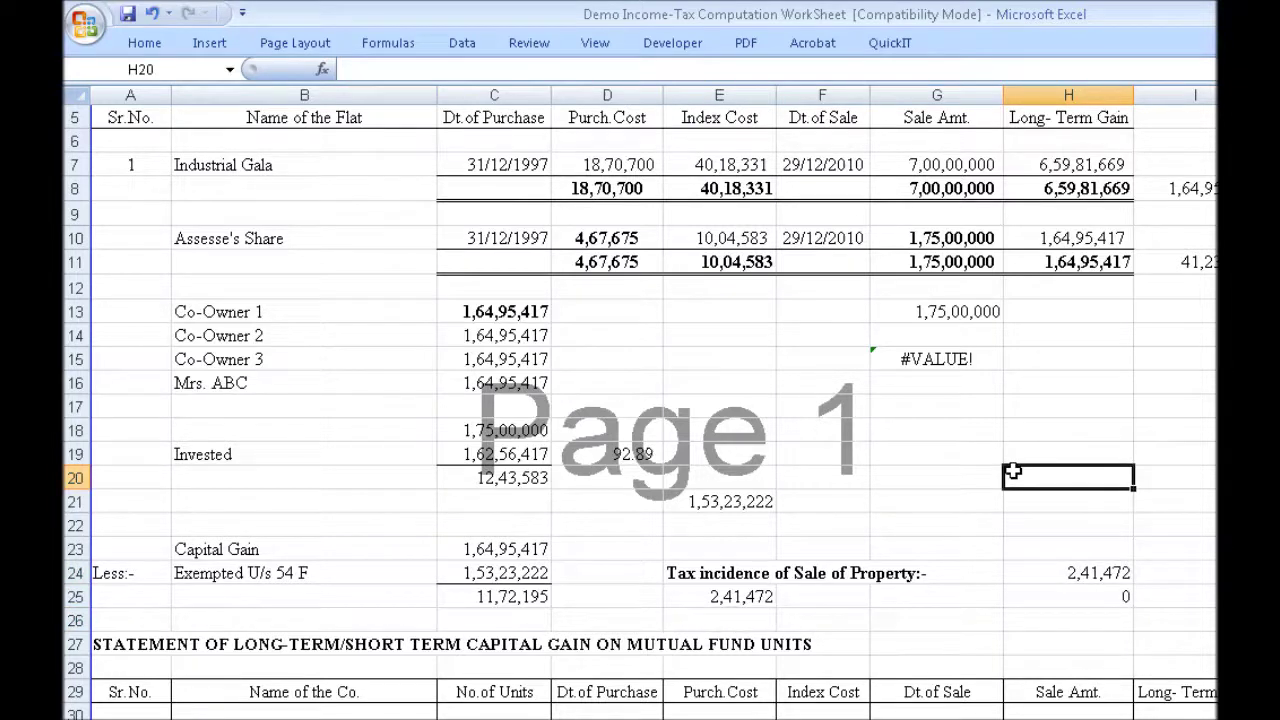
Test a capital loss by setting the Assesse's Share sale amount in cell G10 to 0, and undo the change
click(975, 238)
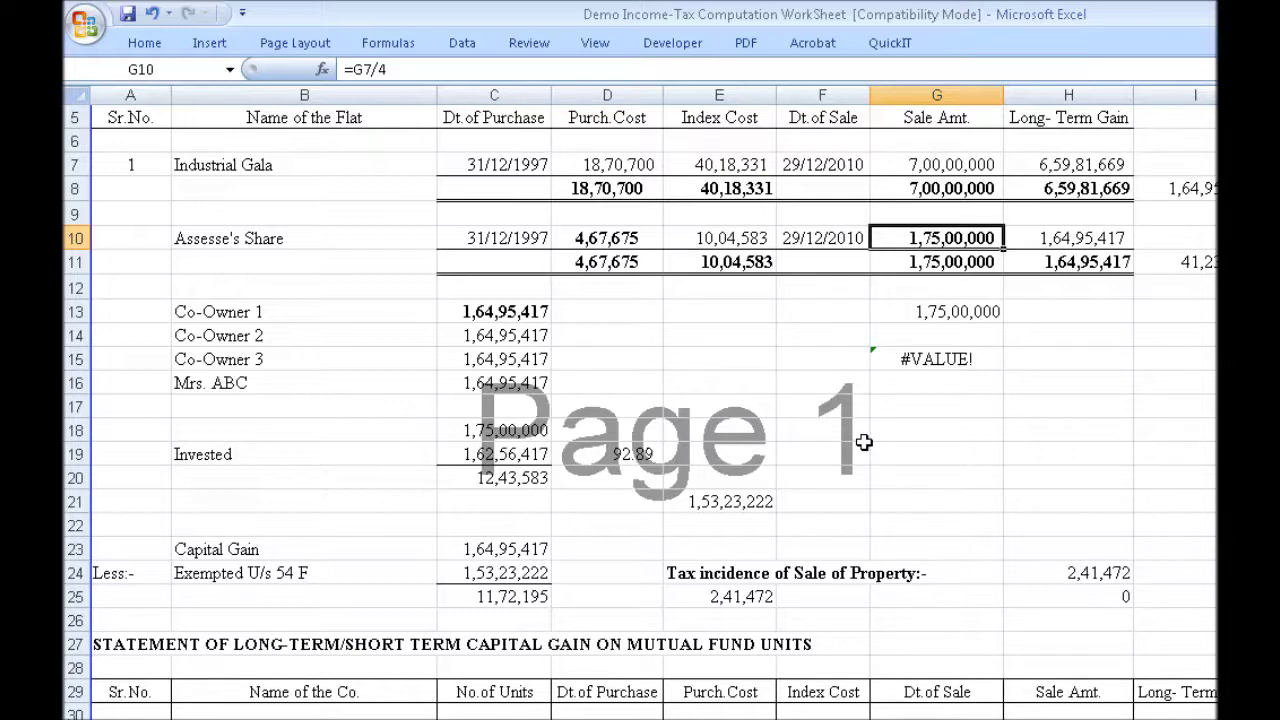
text(0)
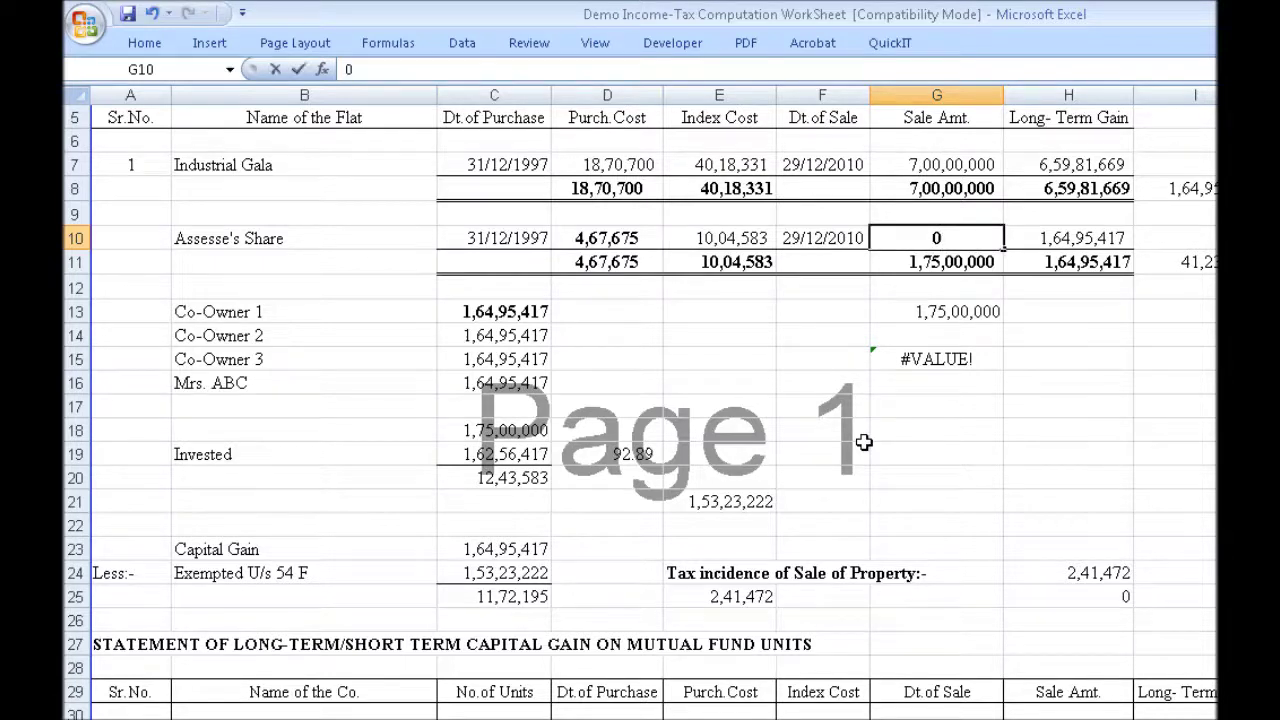
key(Return)
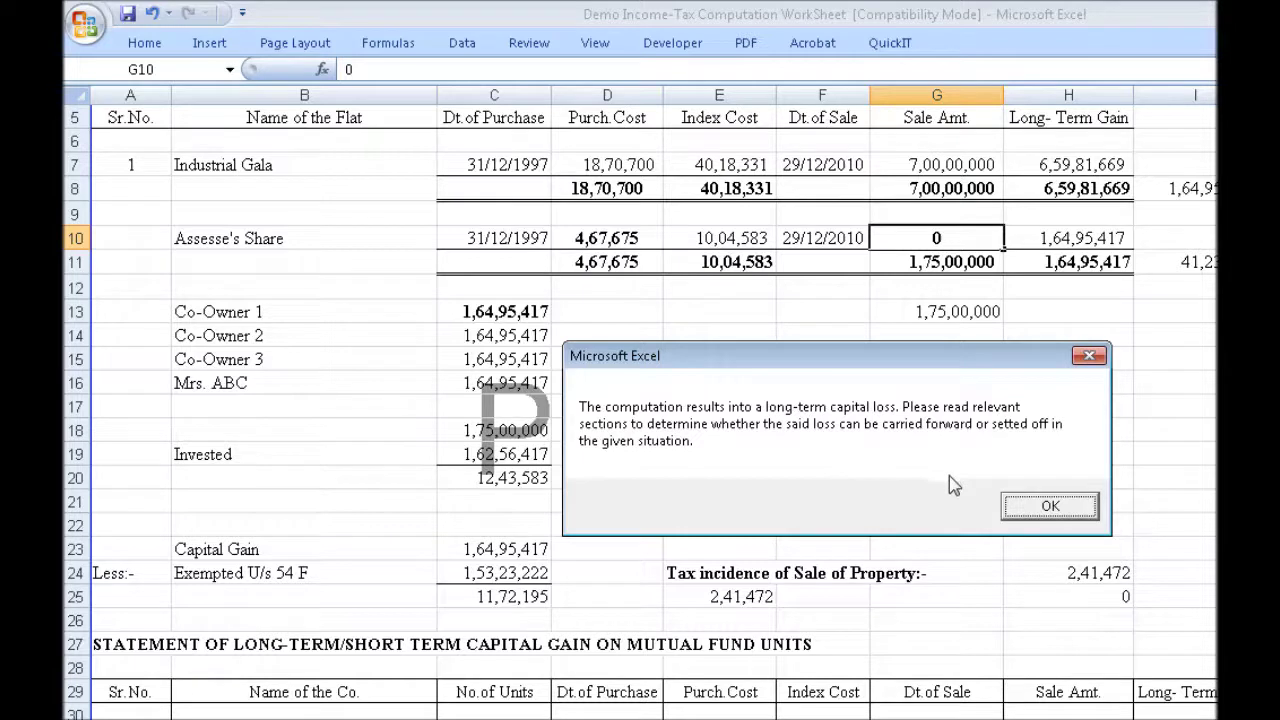
click(1048, 507)
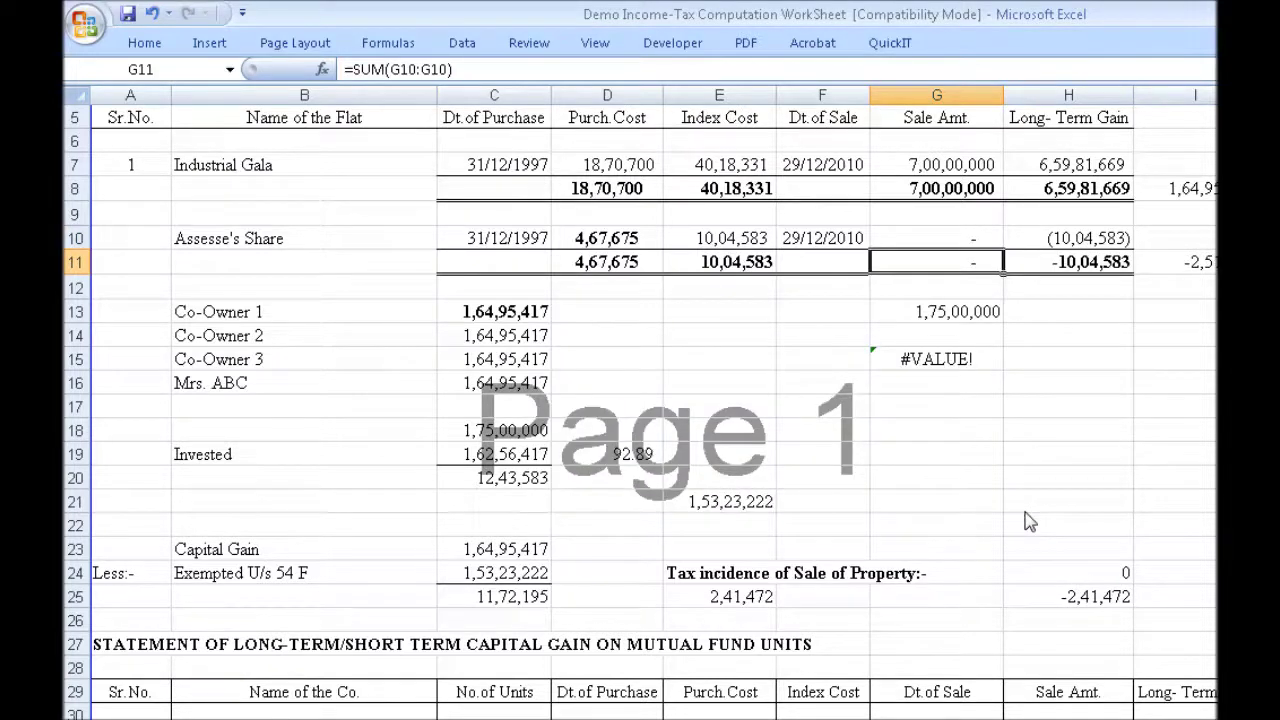
key(ctrl+z)
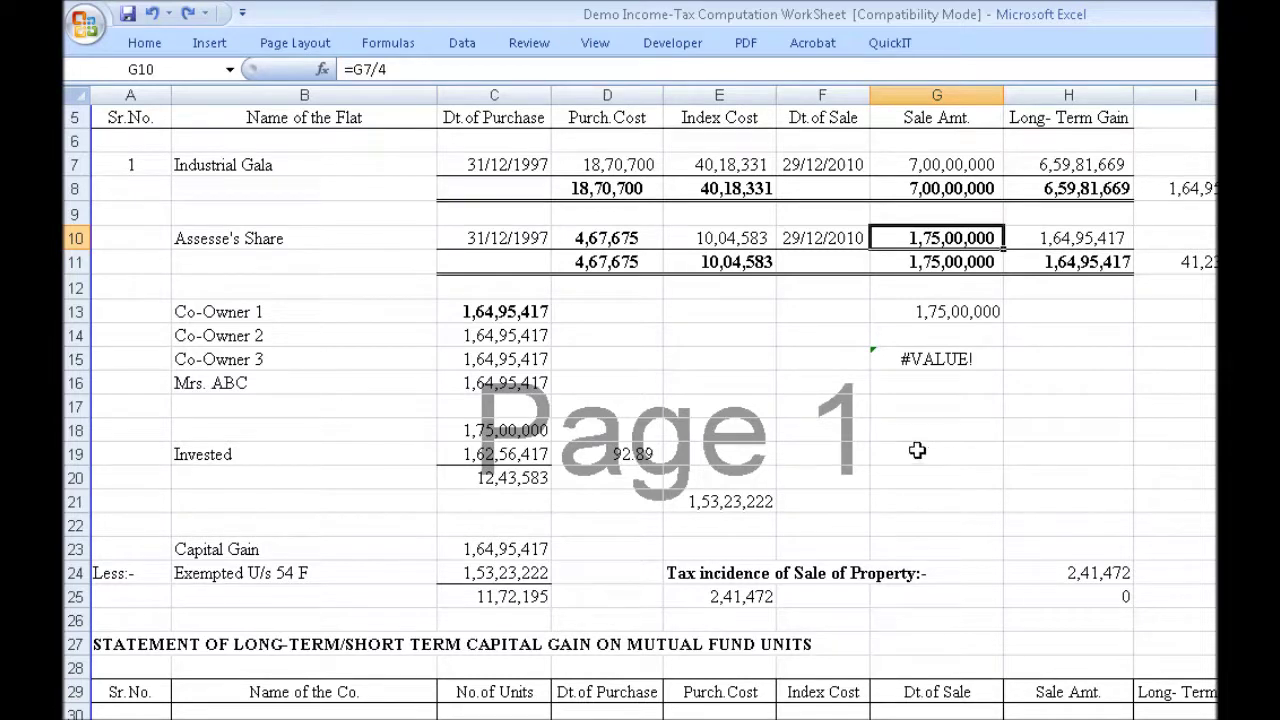
Examine the arguments of the QuickIT function DISALLOWANCE14A from cell G18 without inserting it
click(926, 431)
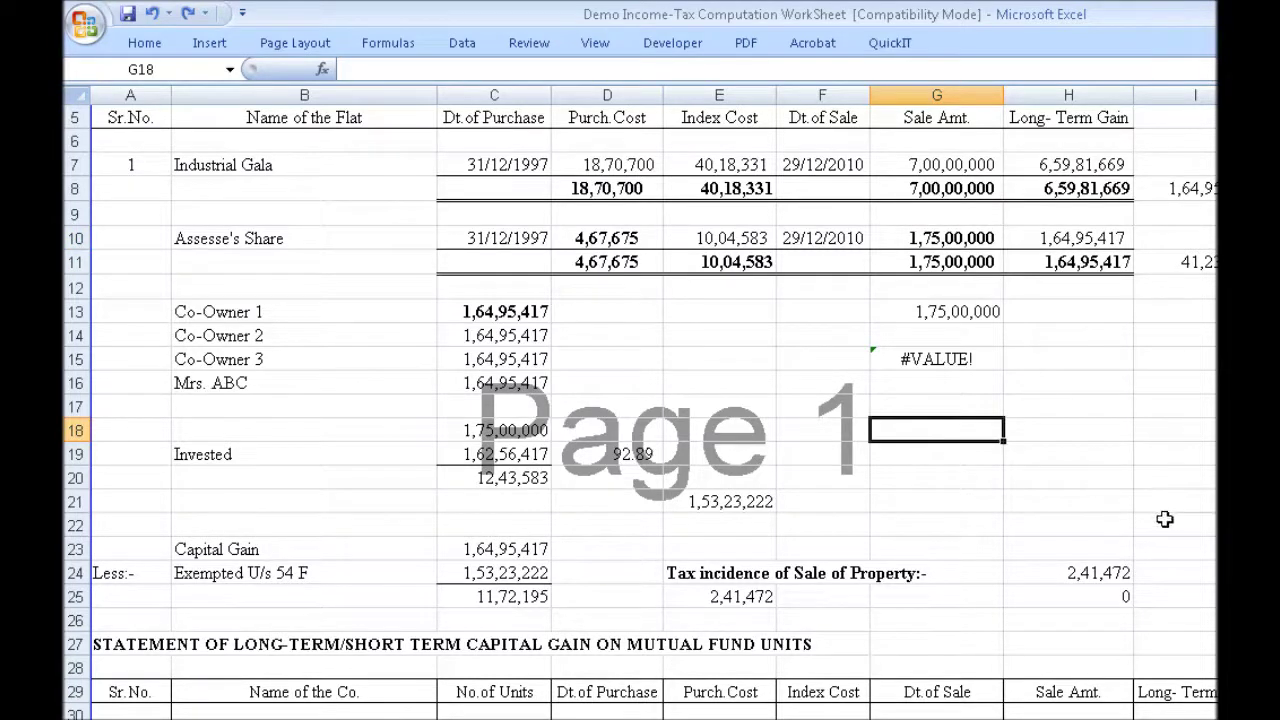
key(shift+F3)
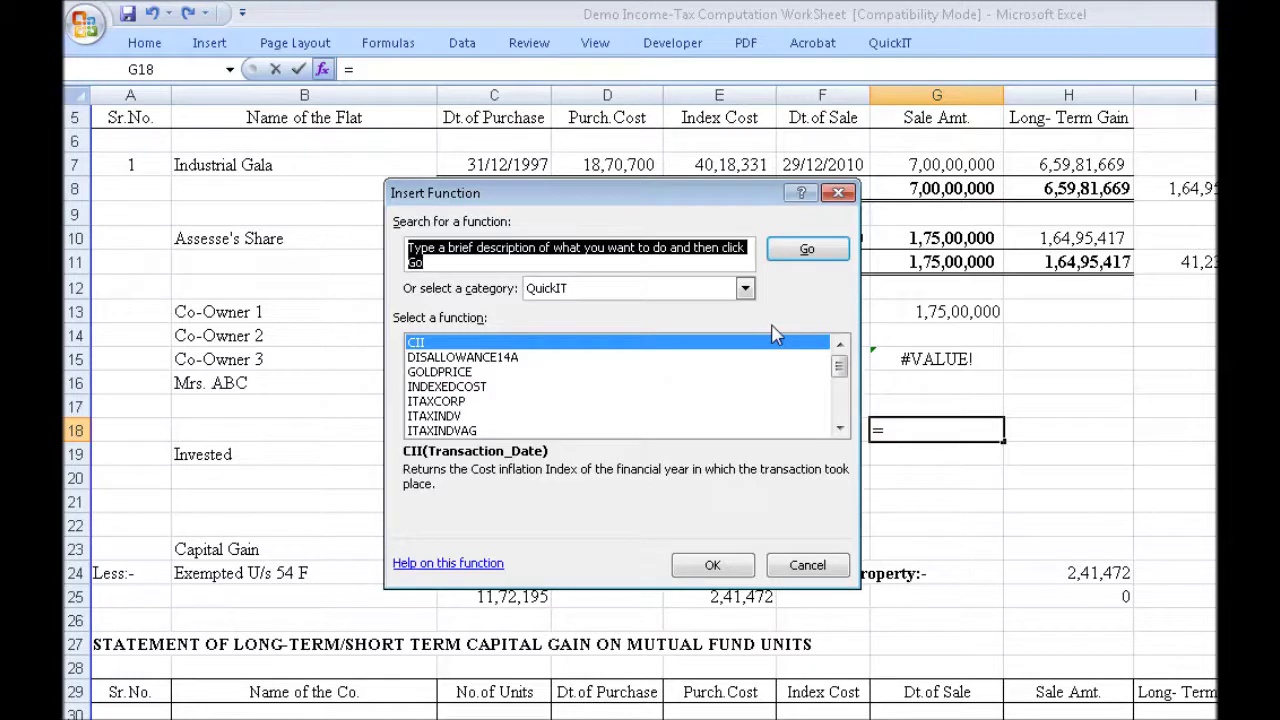
click(557, 368)
click(555, 362)
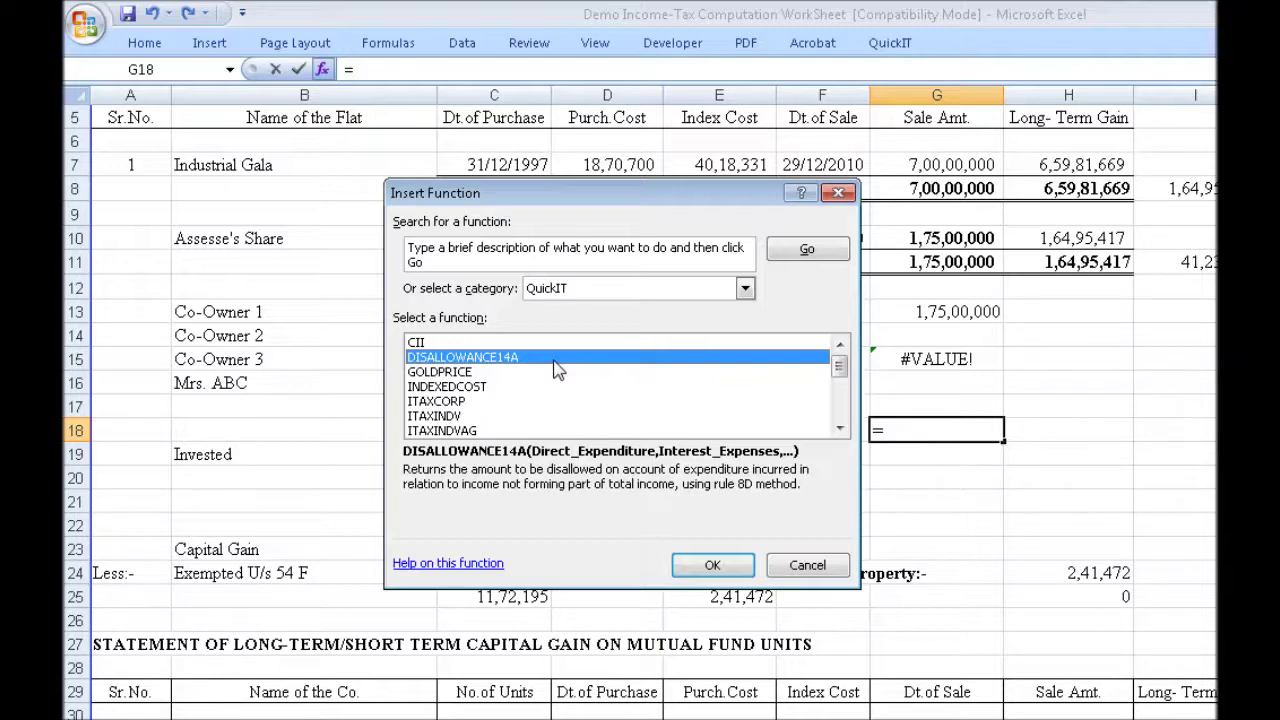
double_click(555, 362)
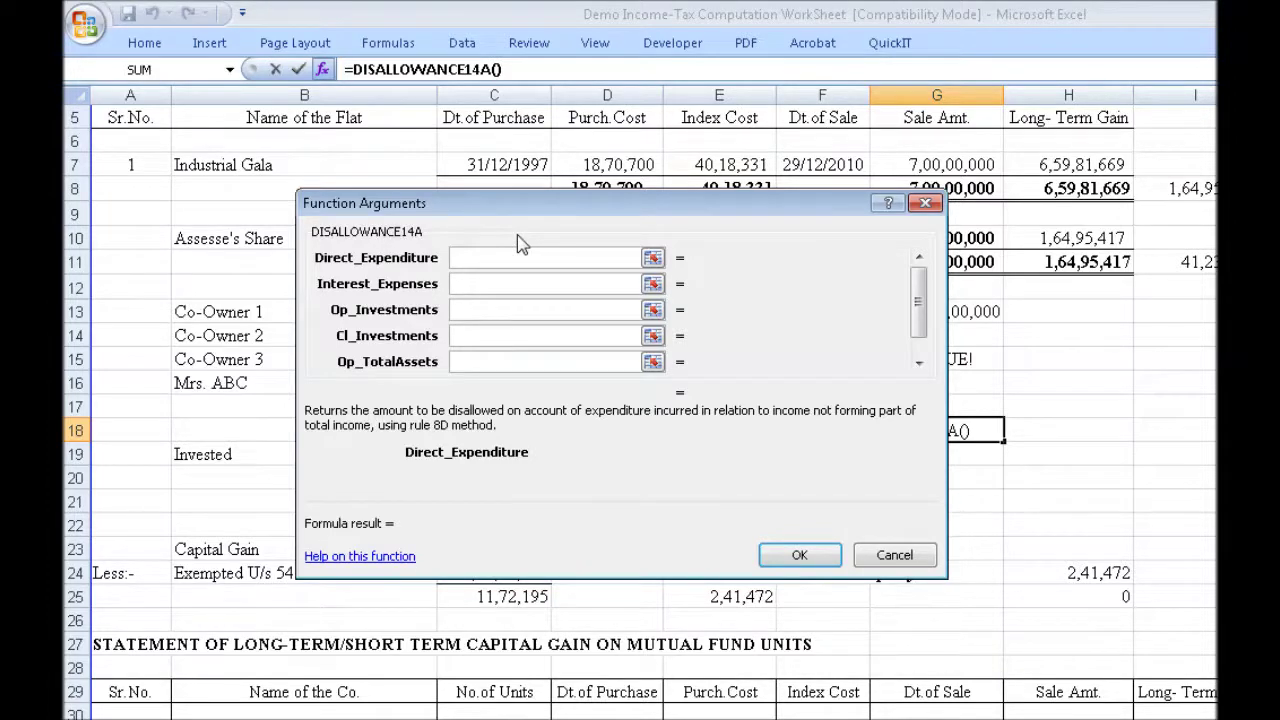
key(Escape)
Read the descriptions of the QuickIT functions from DISALLOWANCE14A and GOLDPRICE through ITAXCORP, ITAXINDV and ITAXINDVAG
key(shift+F3)
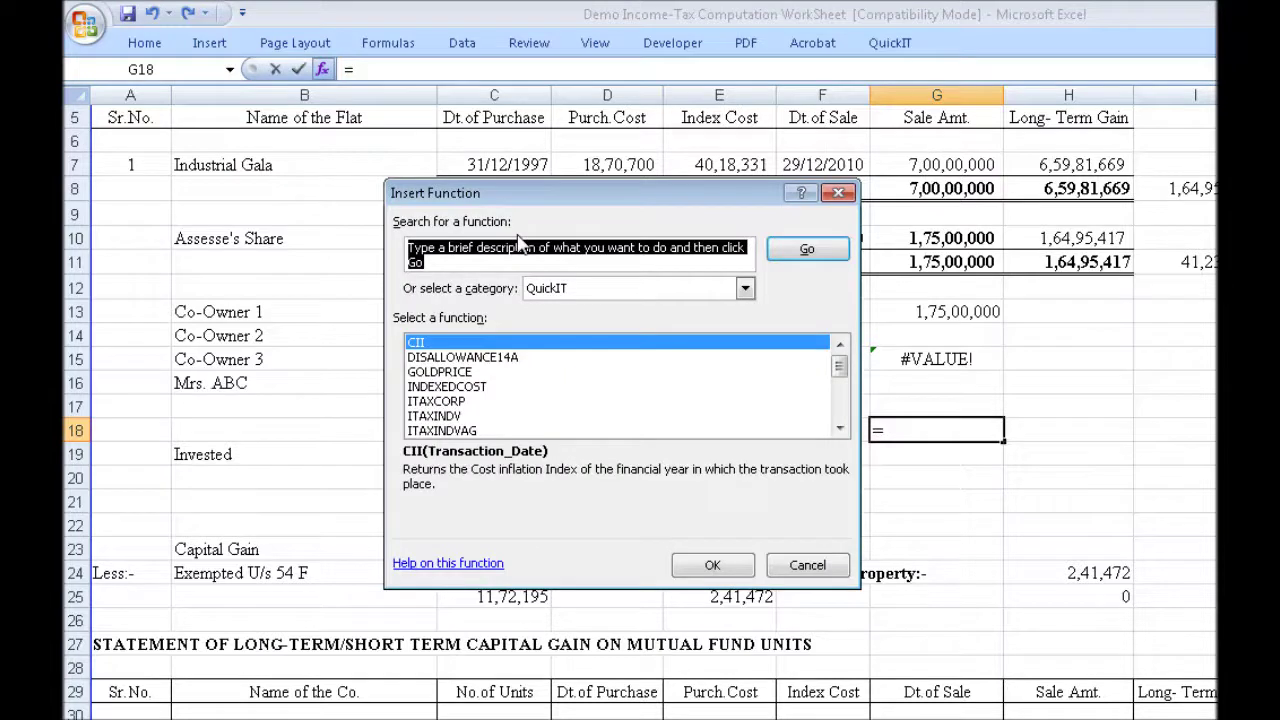
click(476, 362)
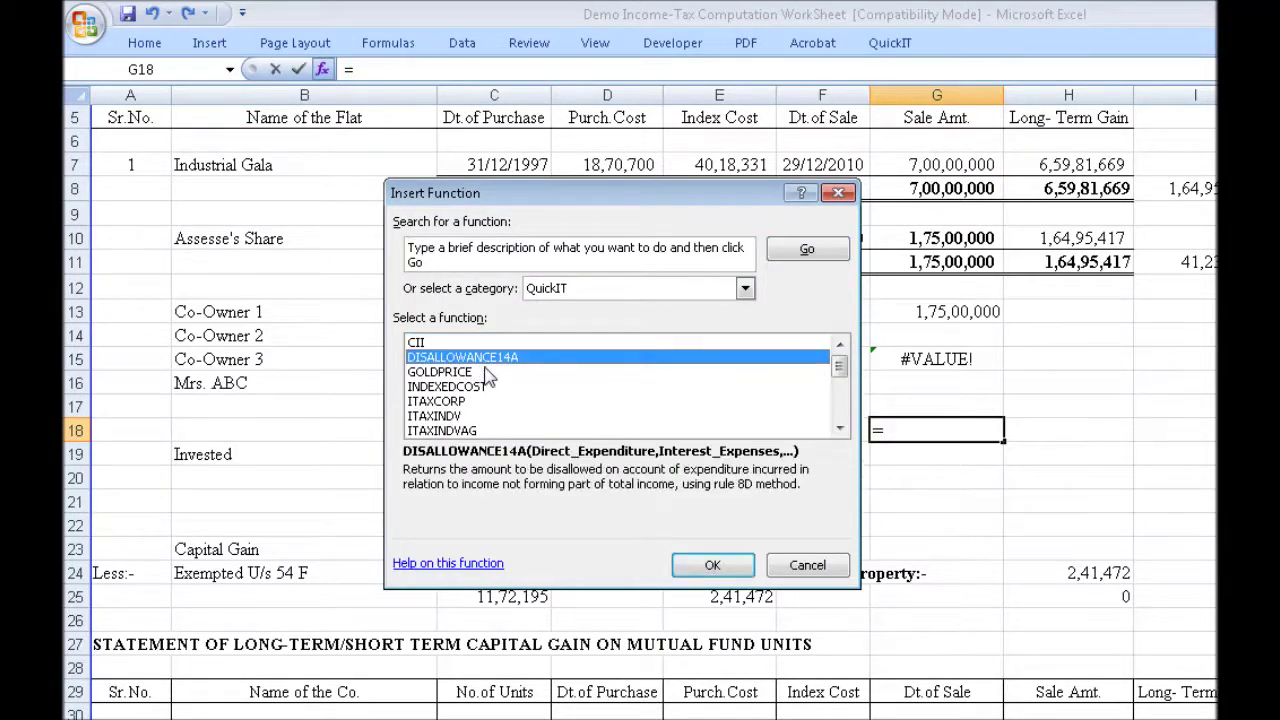
click(487, 373)
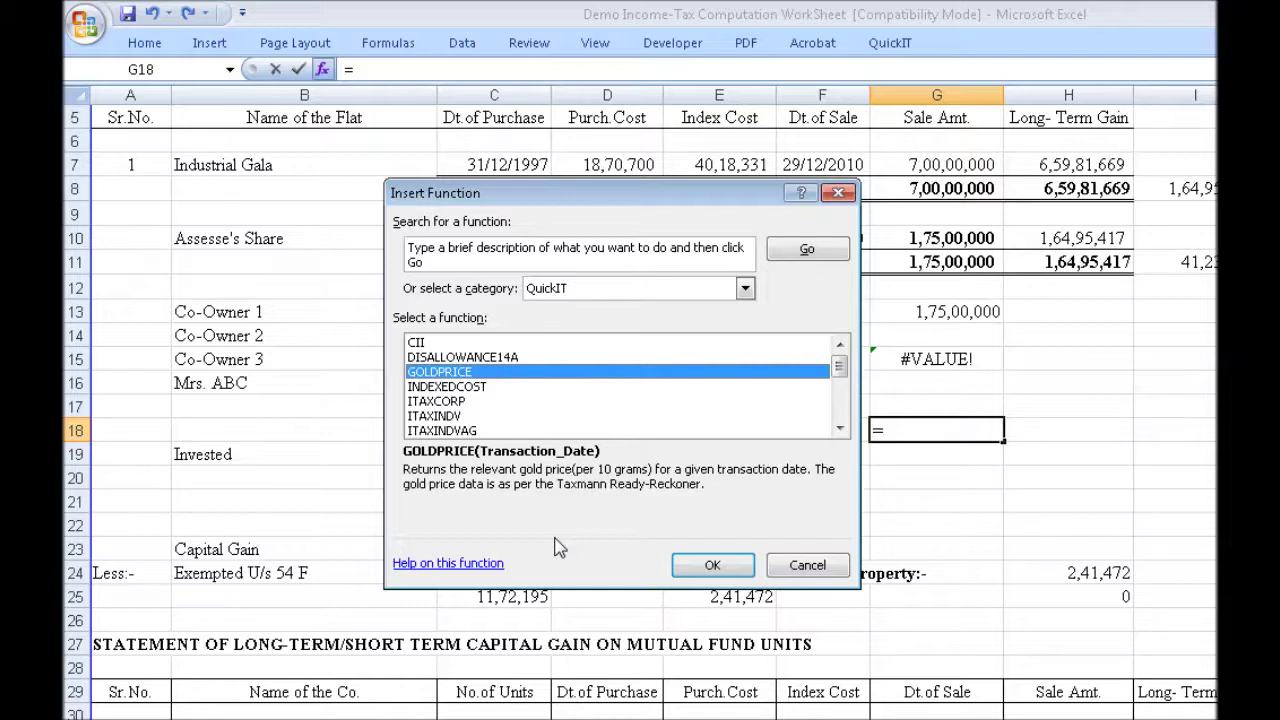
key(Down)
key(Down)
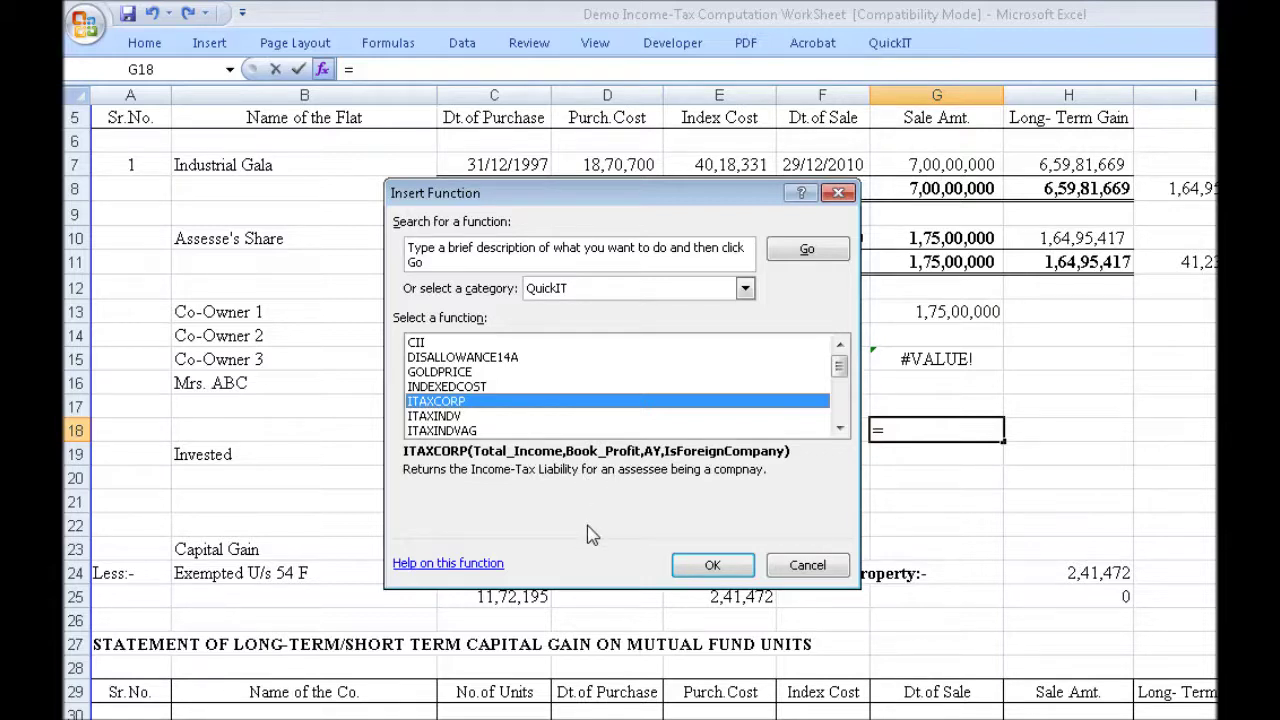
key(Down)
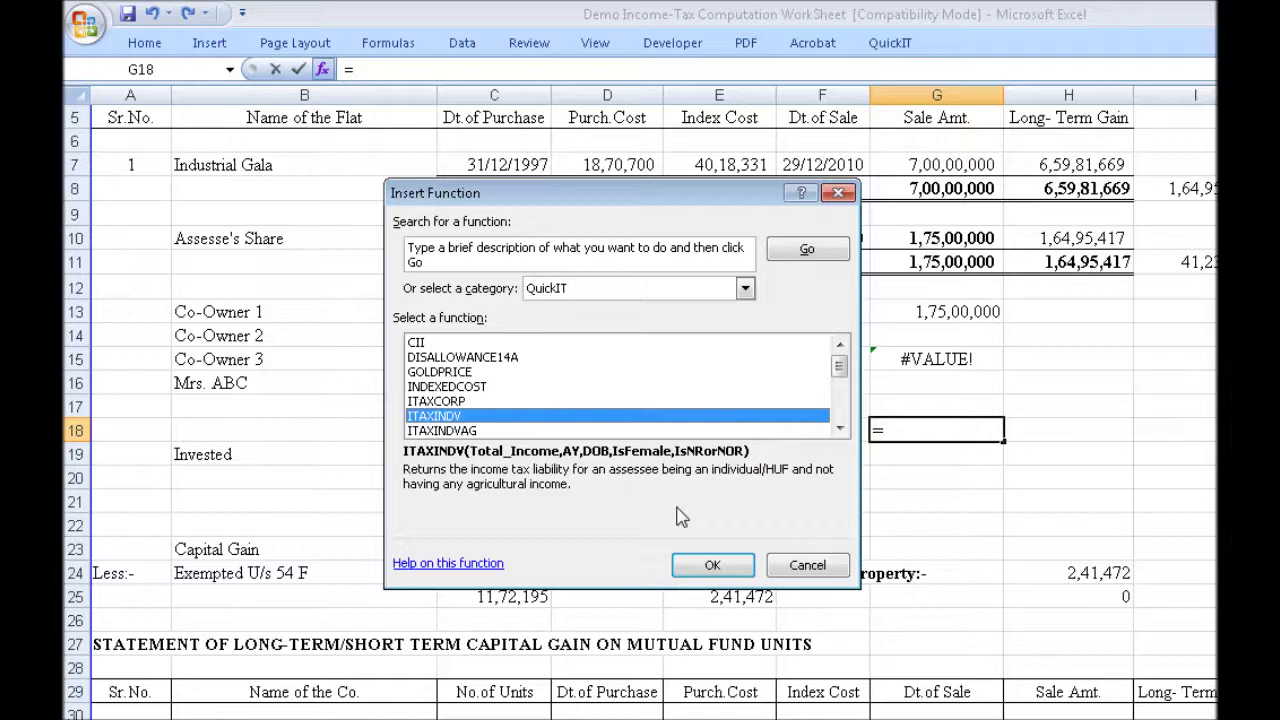
key(Down)
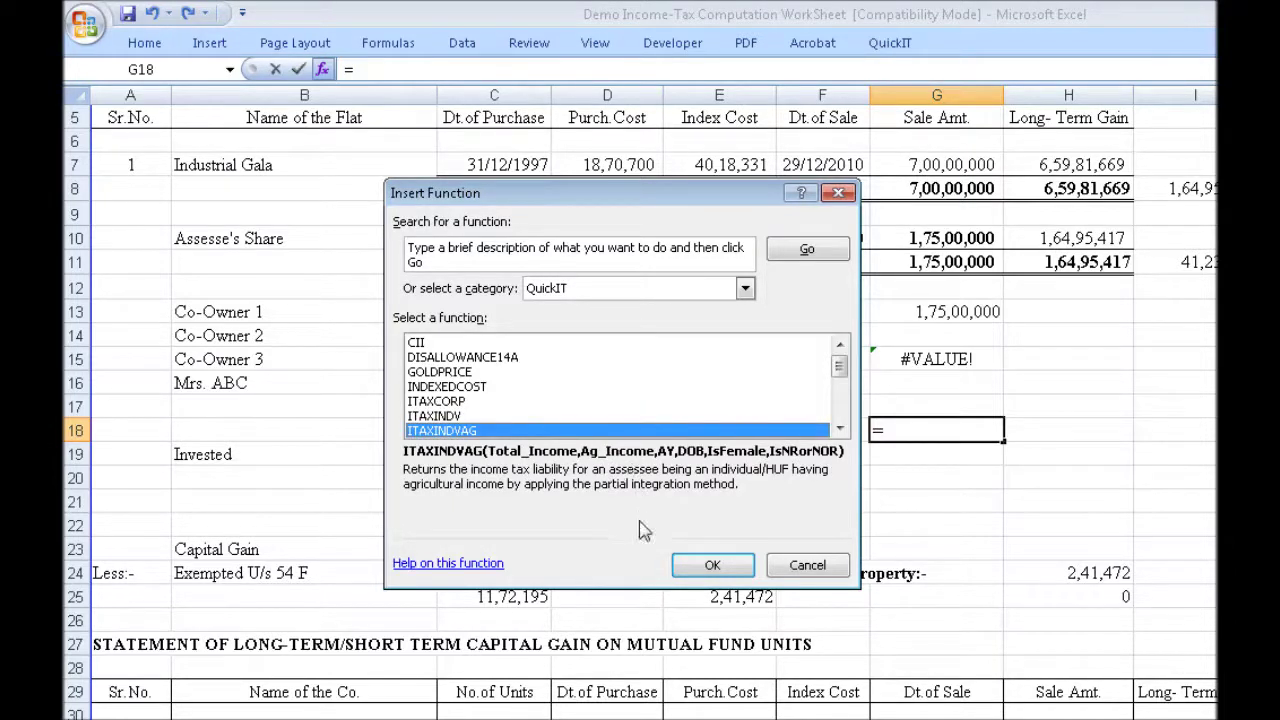
Examine the arguments of the company income-tax function ITAXCORP for cell G18 without inserting it
key(Up)
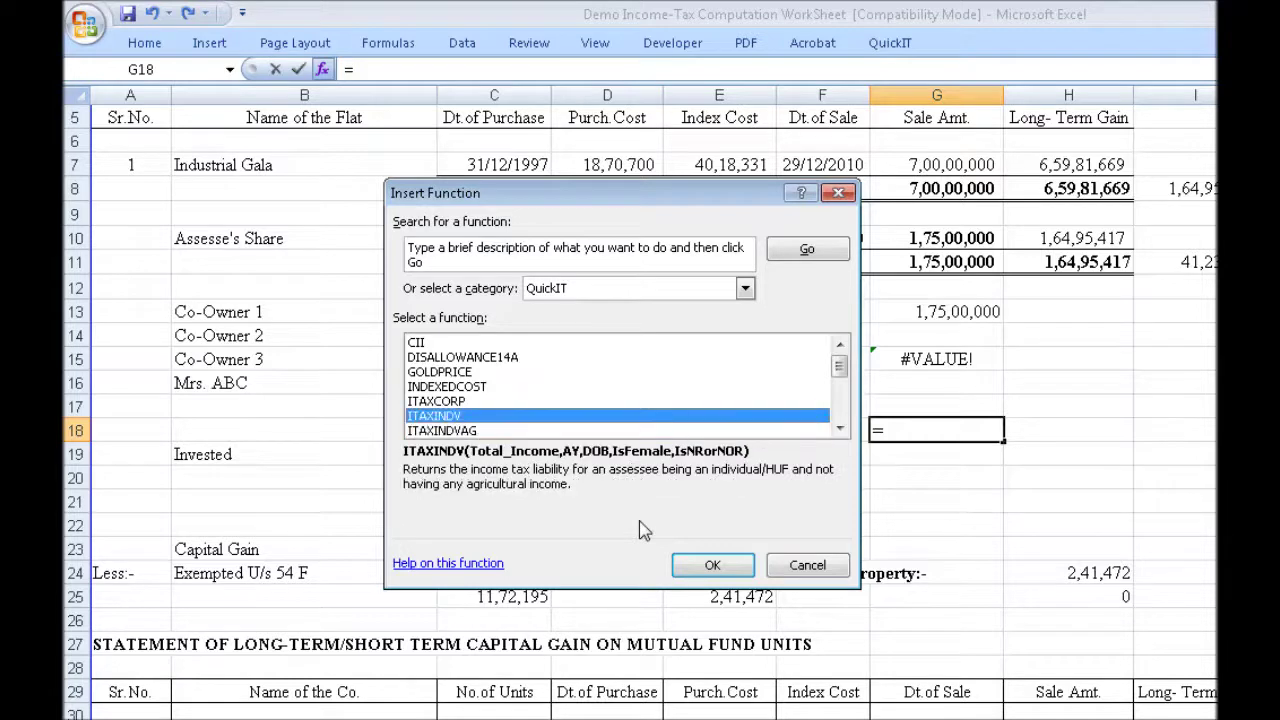
key(Up)
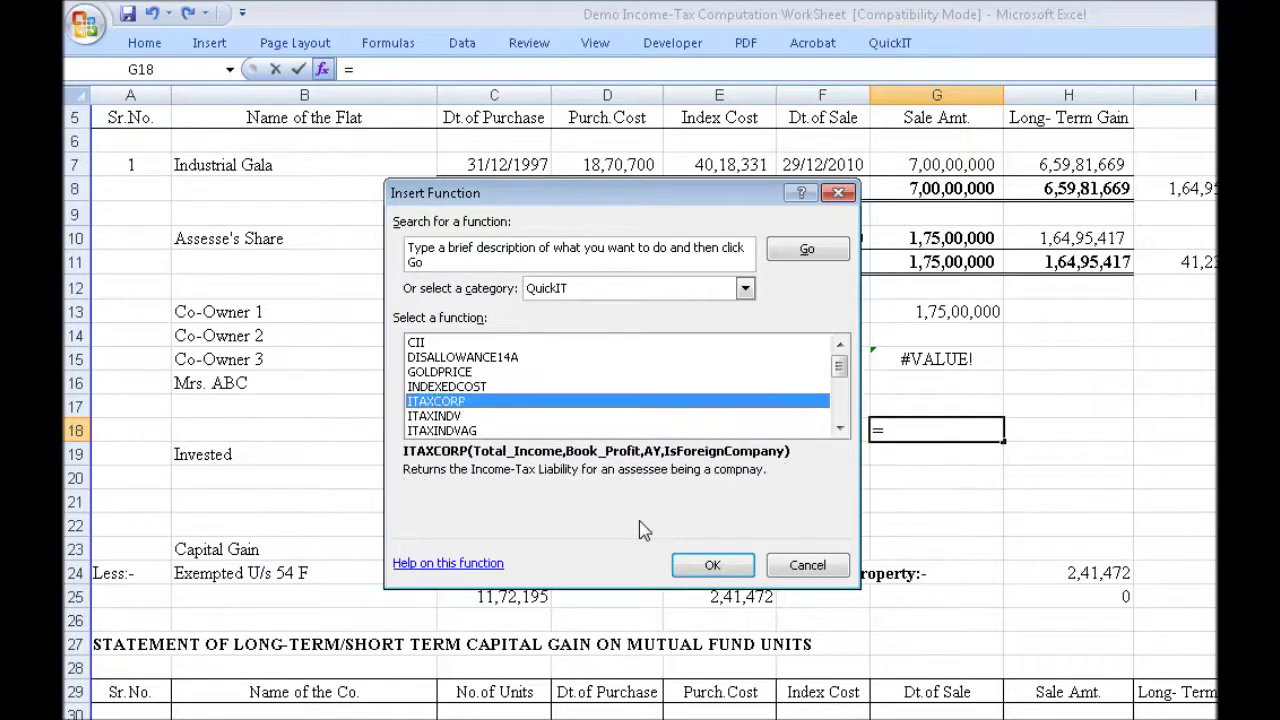
key(Return)
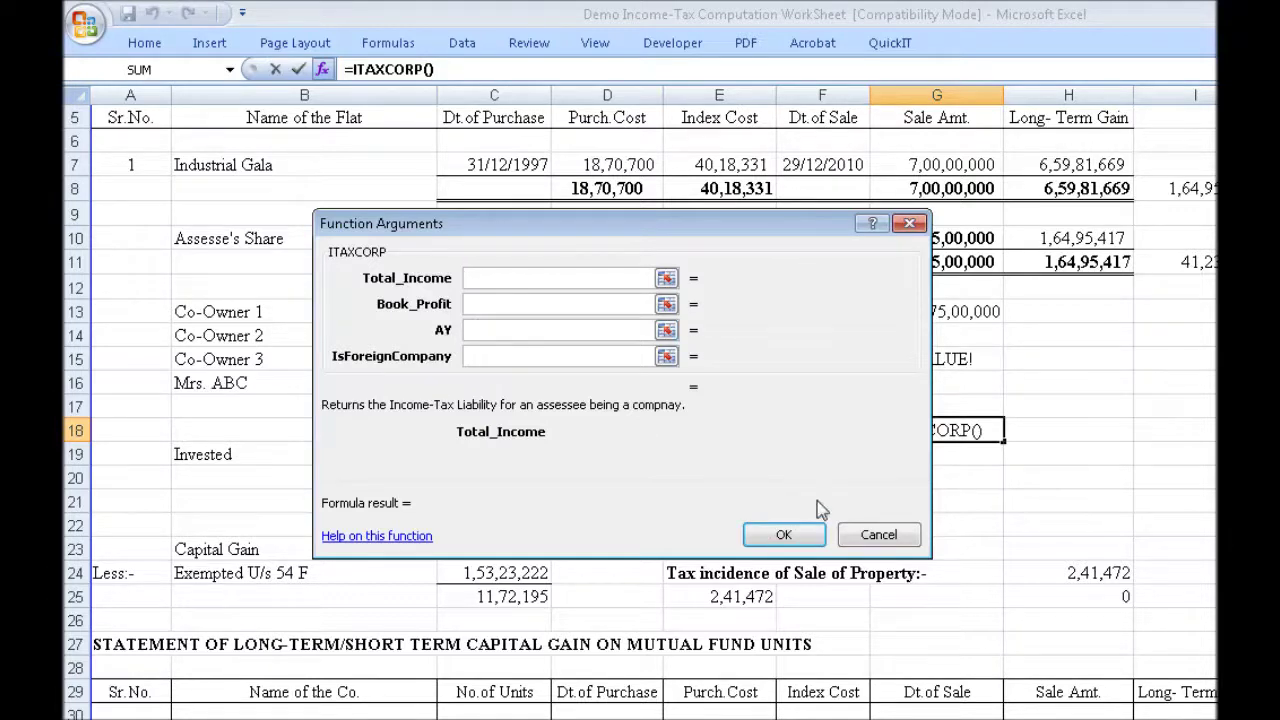
click(876, 537)
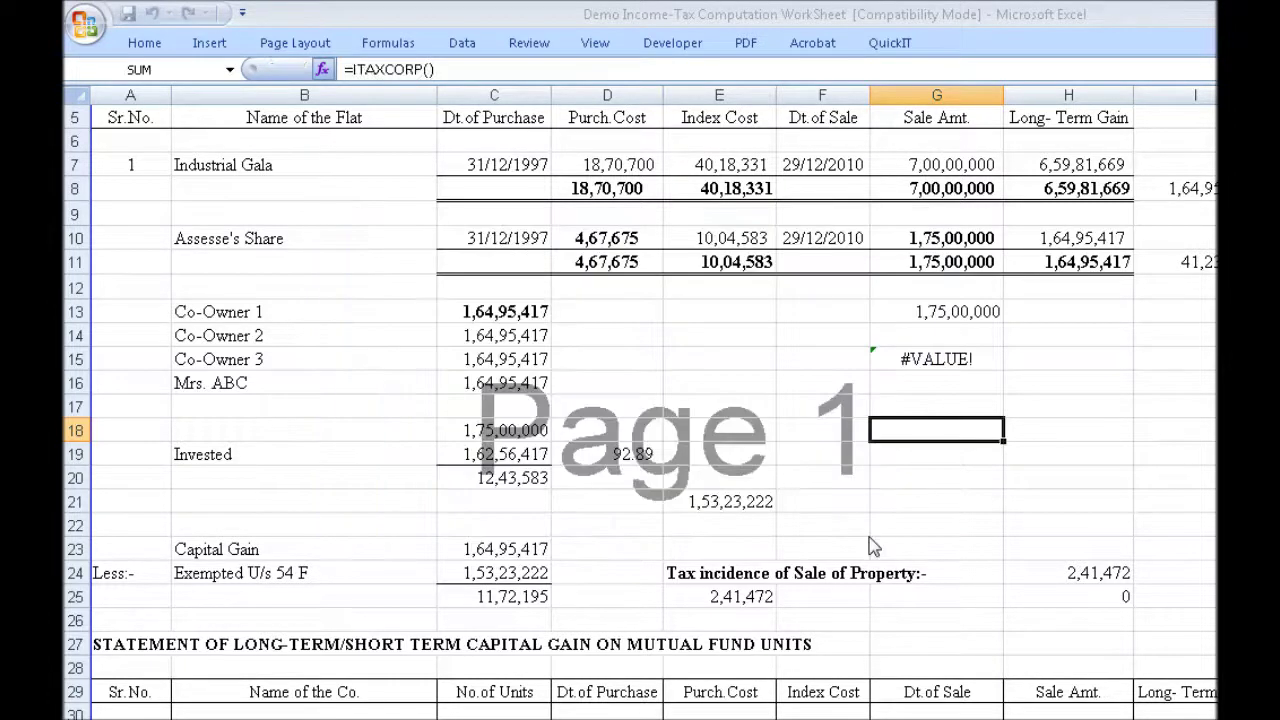
Examine the arguments of the MATCREDIT function for cell G18 and leave the cell empty
key(shift+F3)
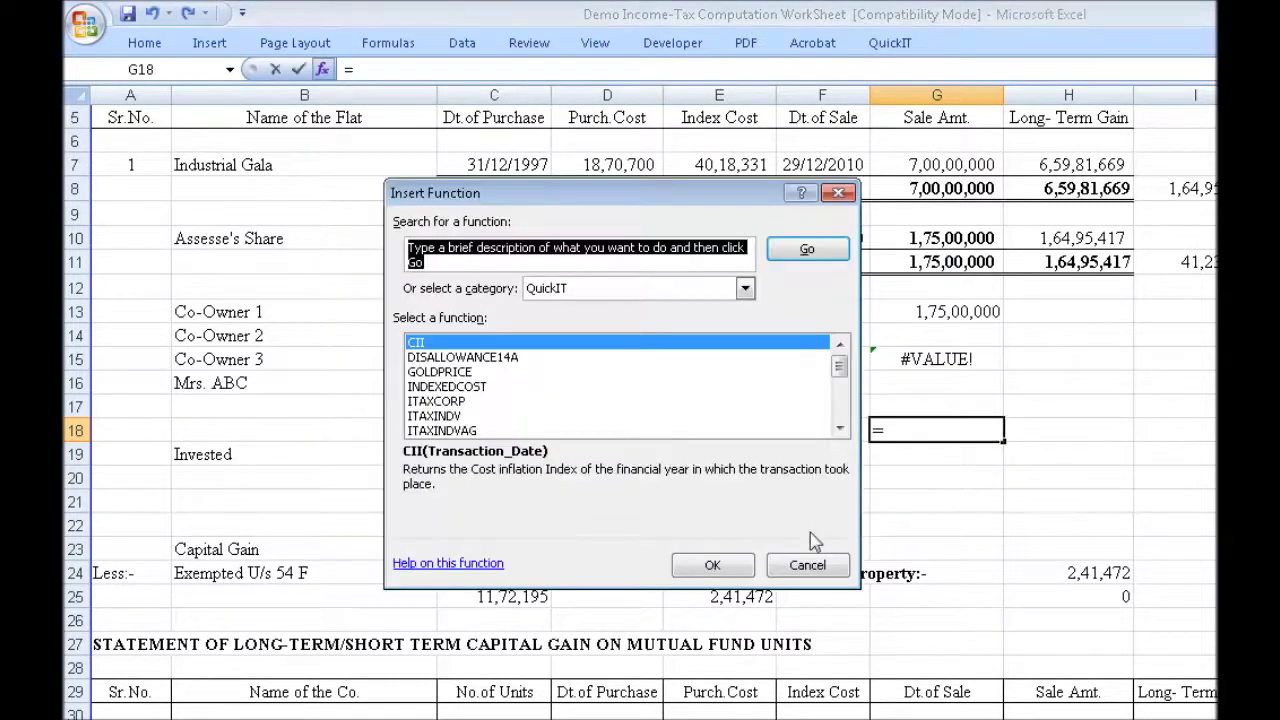
click(460, 388)
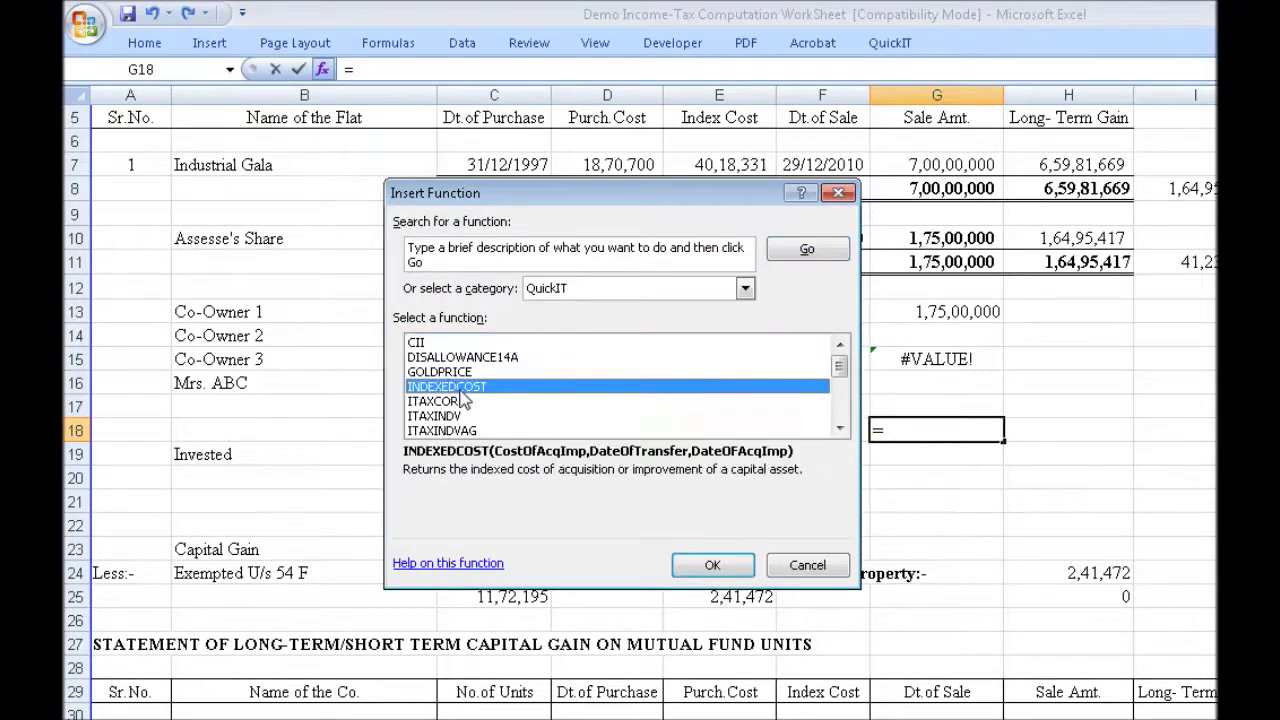
key(m)
key(Return)
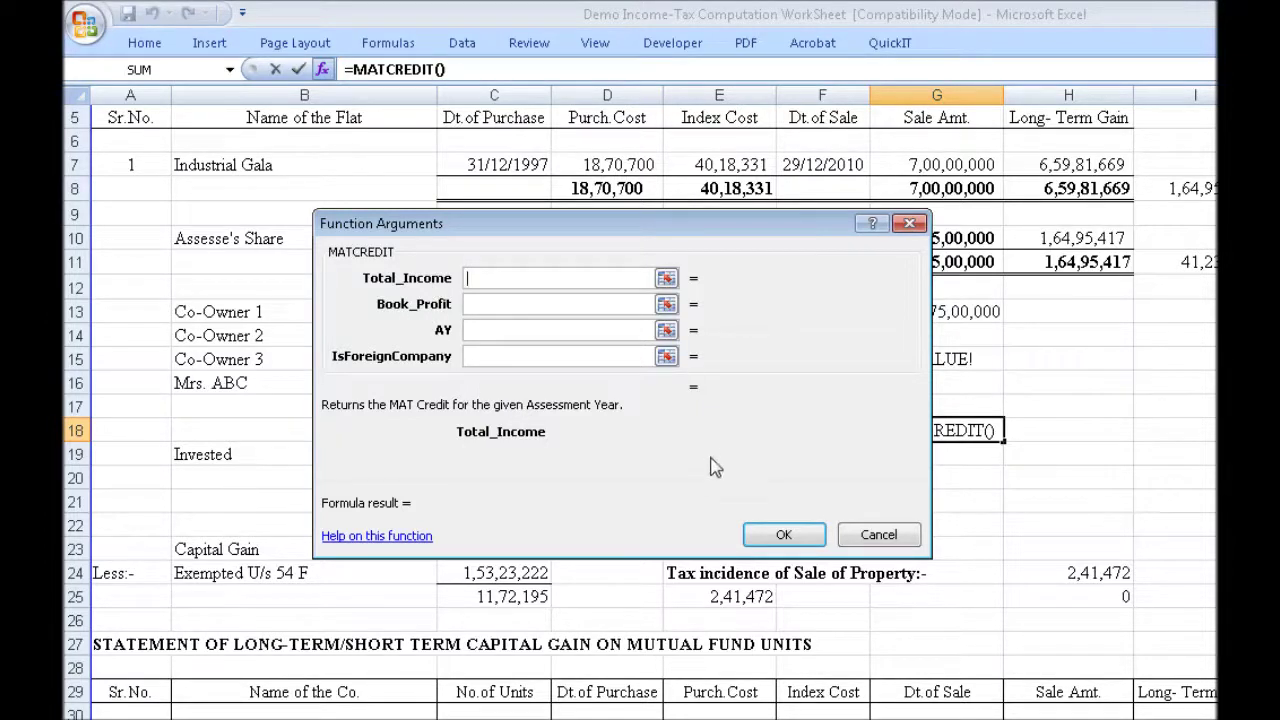
click(866, 532)
Start a formula in cell F22 and read the descriptions of the QuickIT functions ITAXINDVAG, LTCG and LTCGTAX
click(860, 526)
text(=)
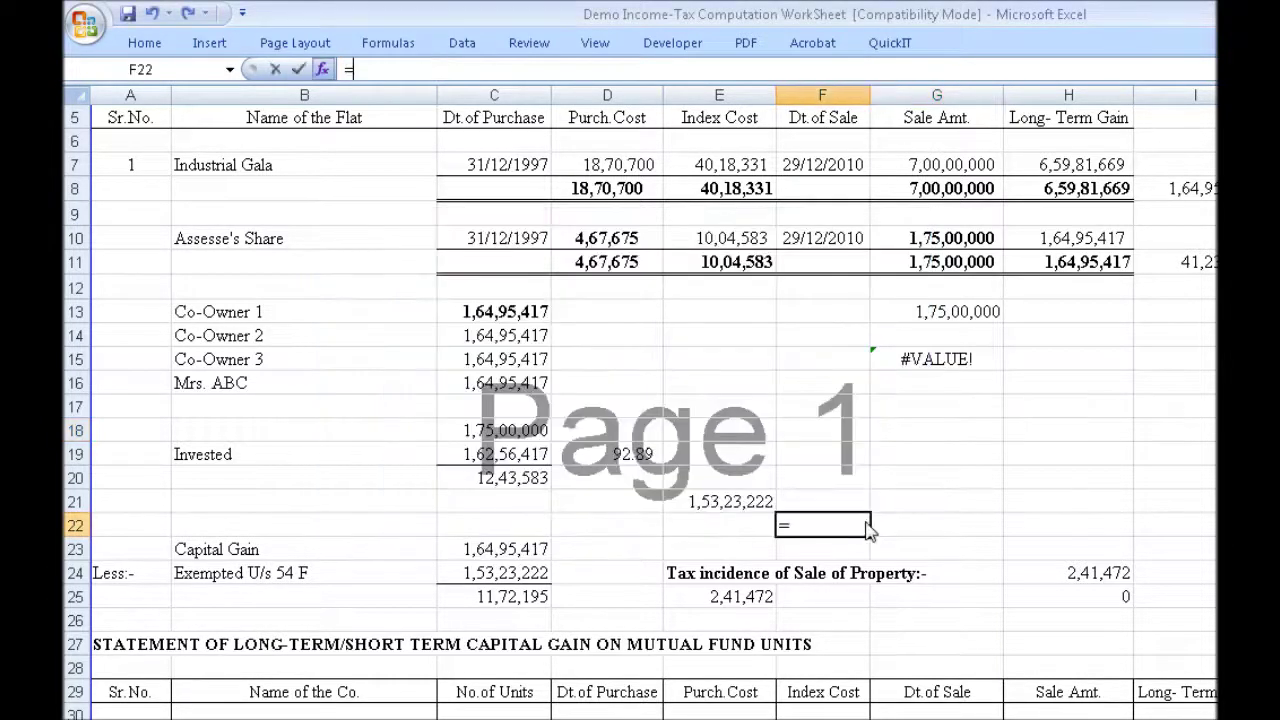
key(shift+F3)
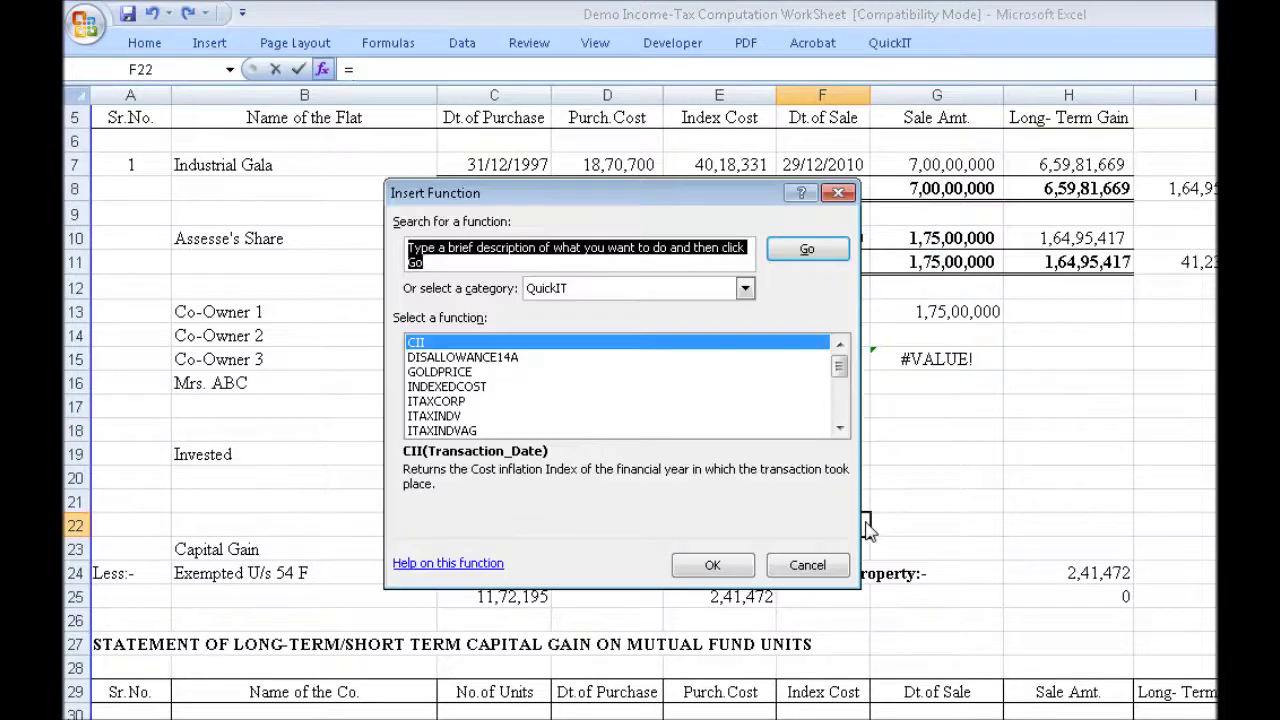
click(558, 432)
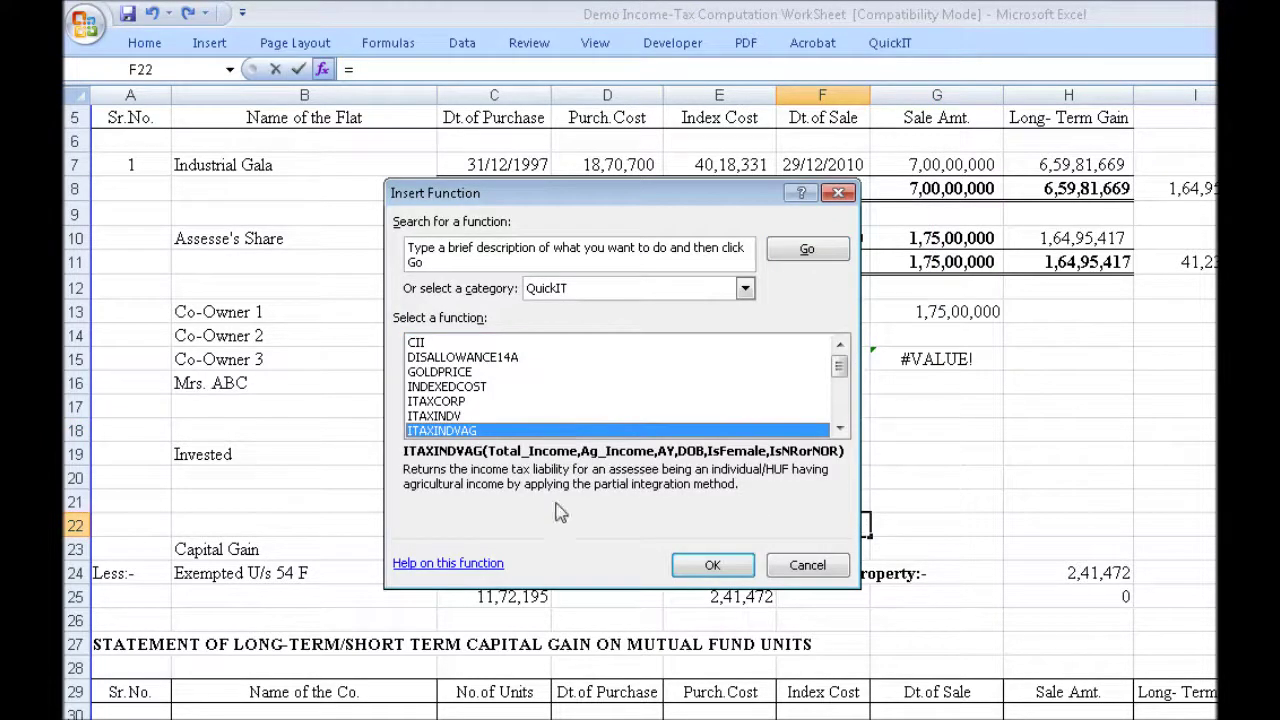
key(Down)
key(Down)
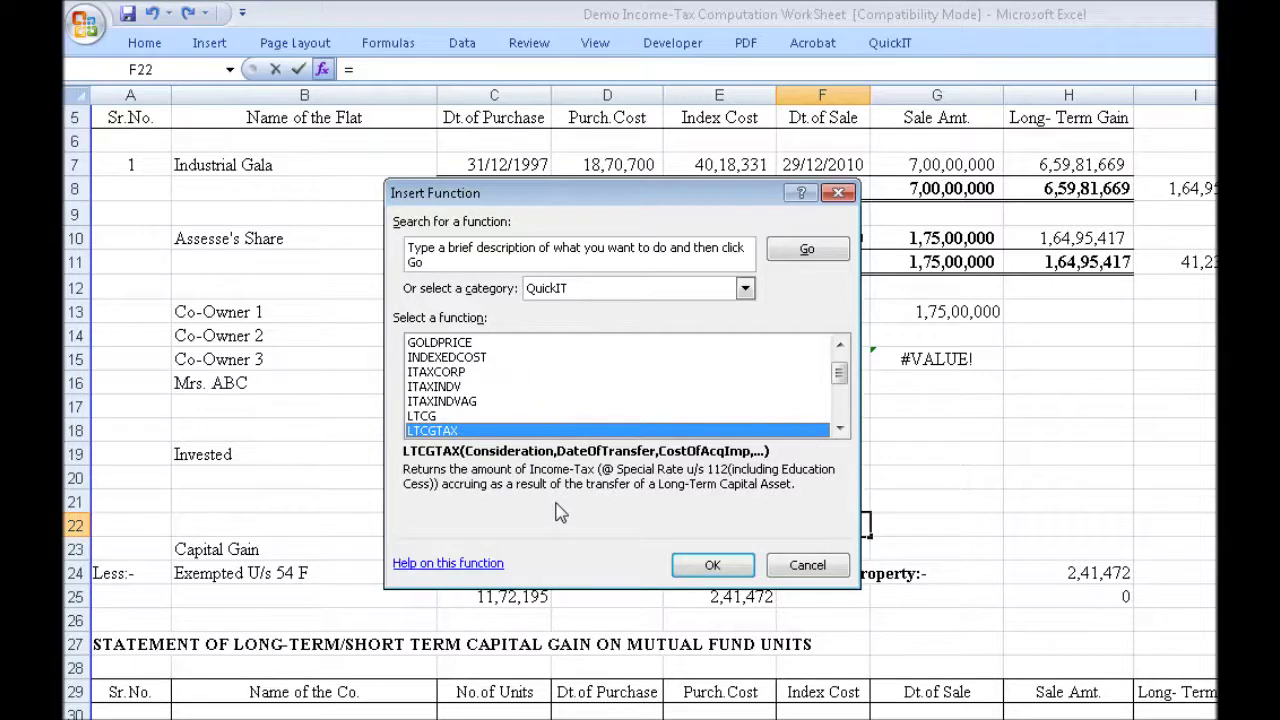
key(Up)
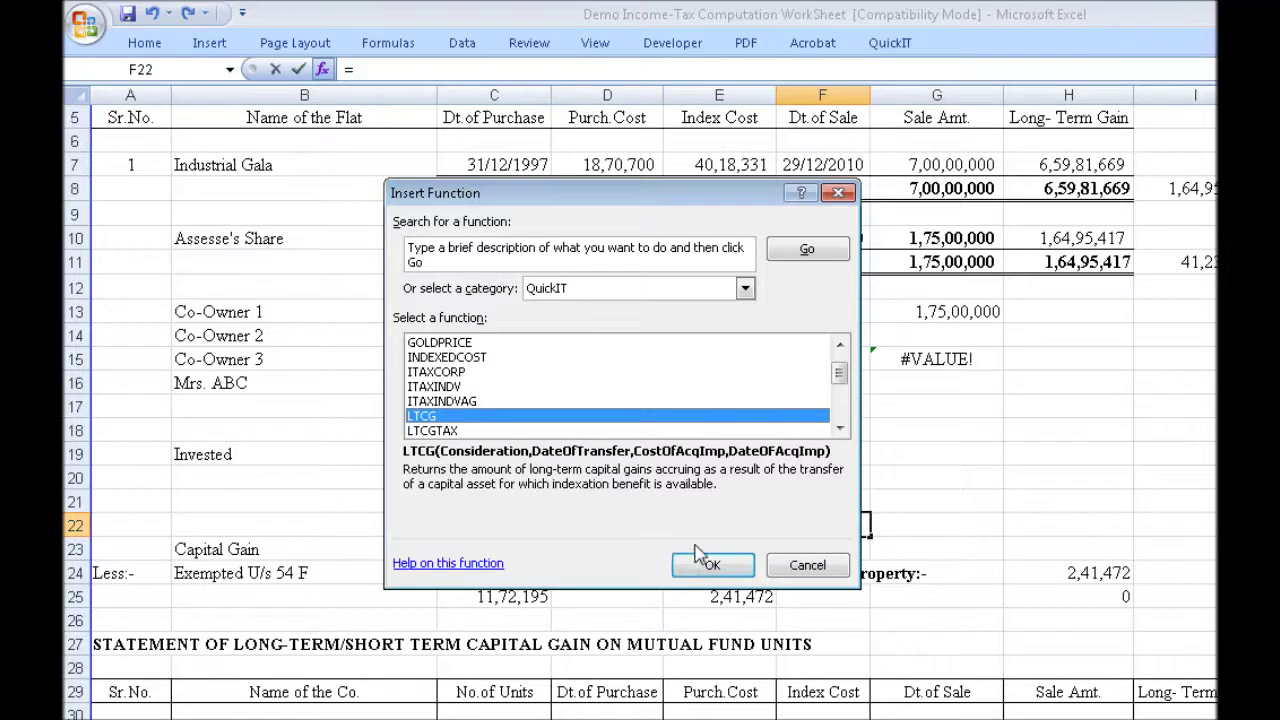
key(Down)
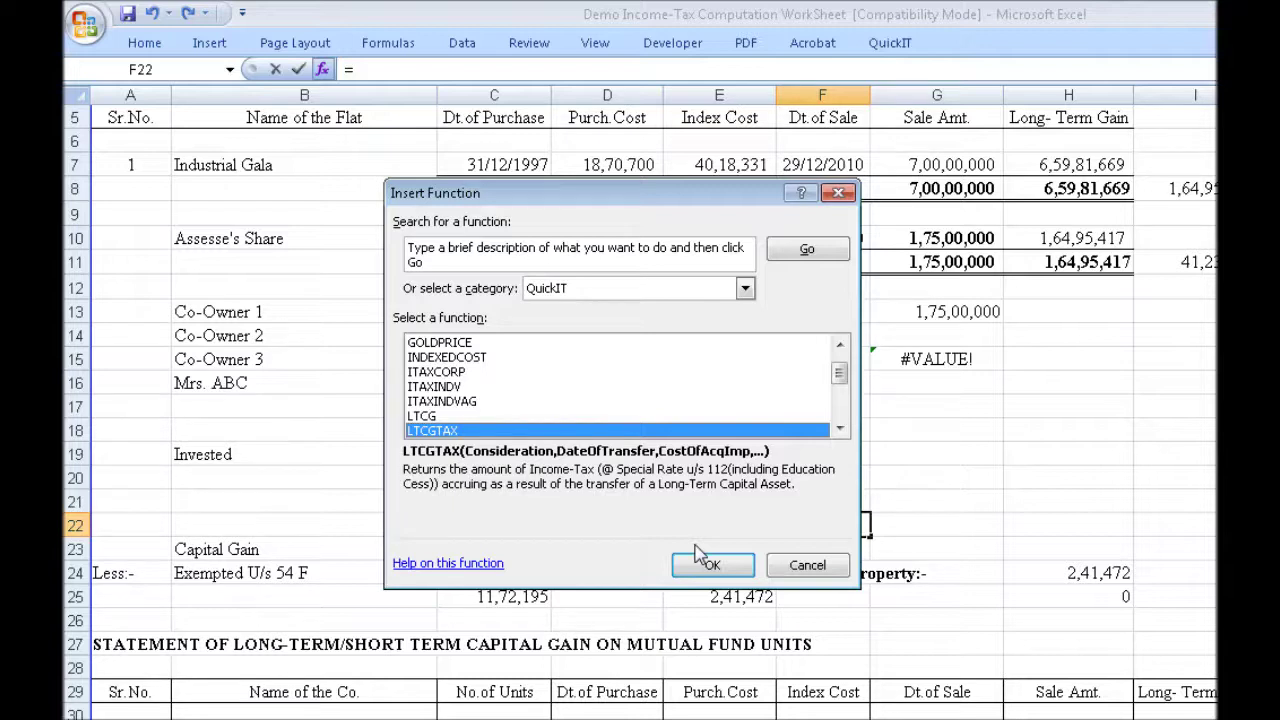
Read the descriptions of the LTCGTAX54, LTCGTAX54F and MATCREDIT functions in the QuickIT category
key(Down)
key(Down)
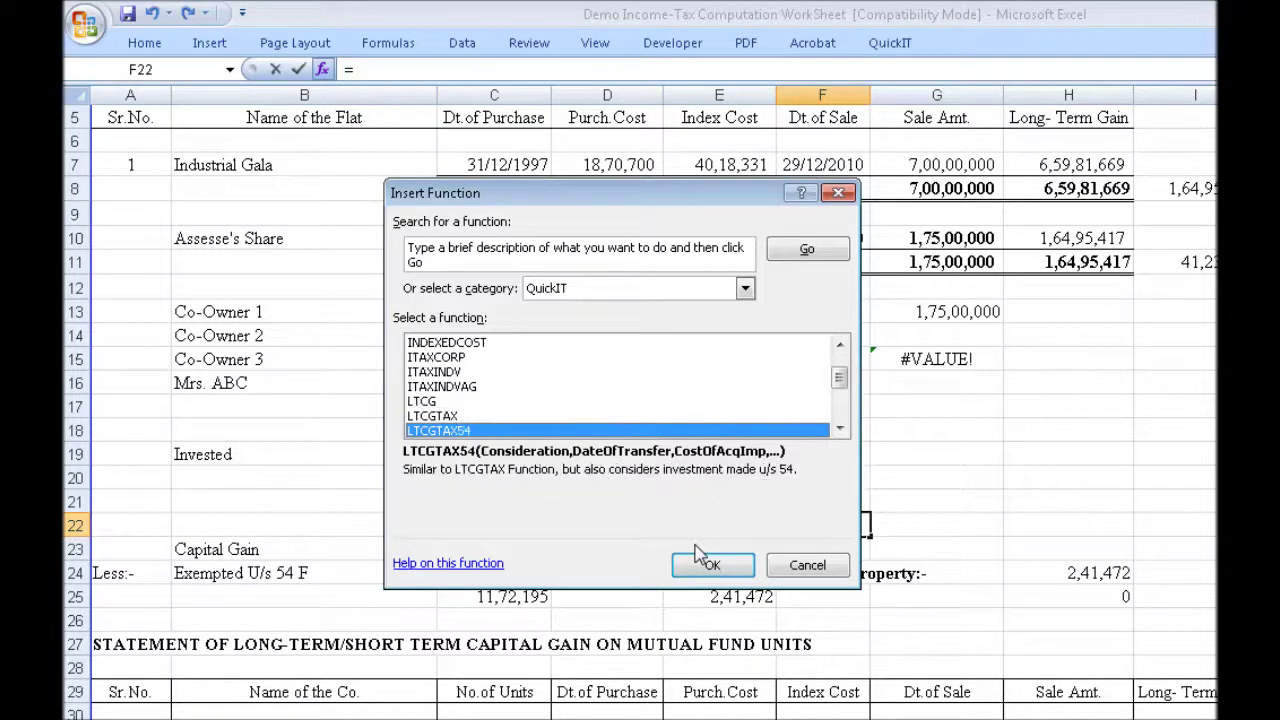
key(Up)
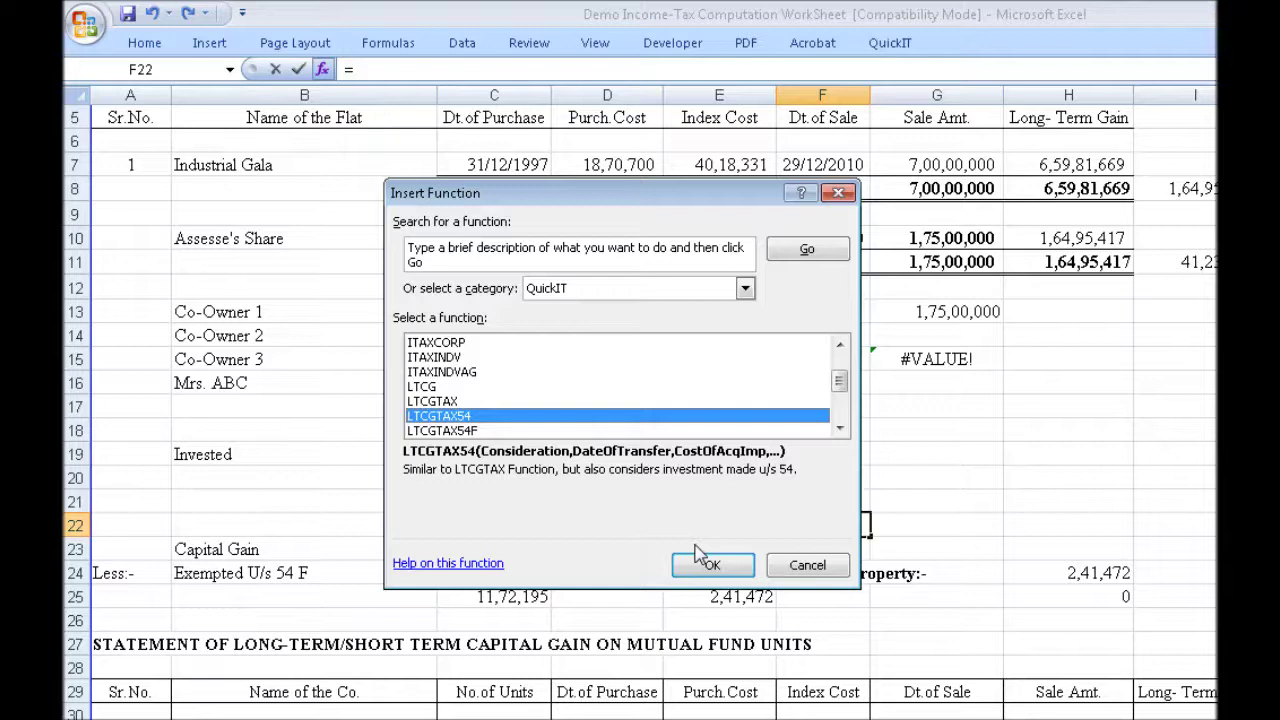
key(Down)
key(Down)
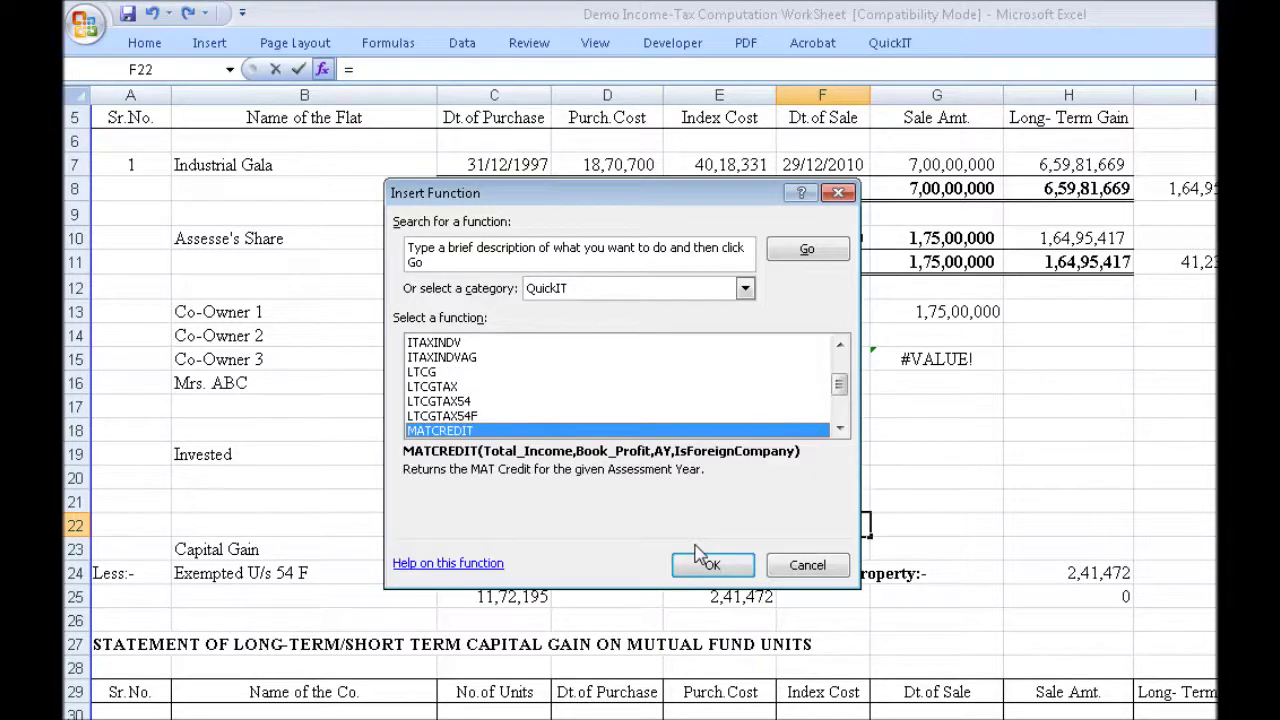
Read the descriptions of the NSCInterest and OptHRA functions in the QuickIT category
key(Down)
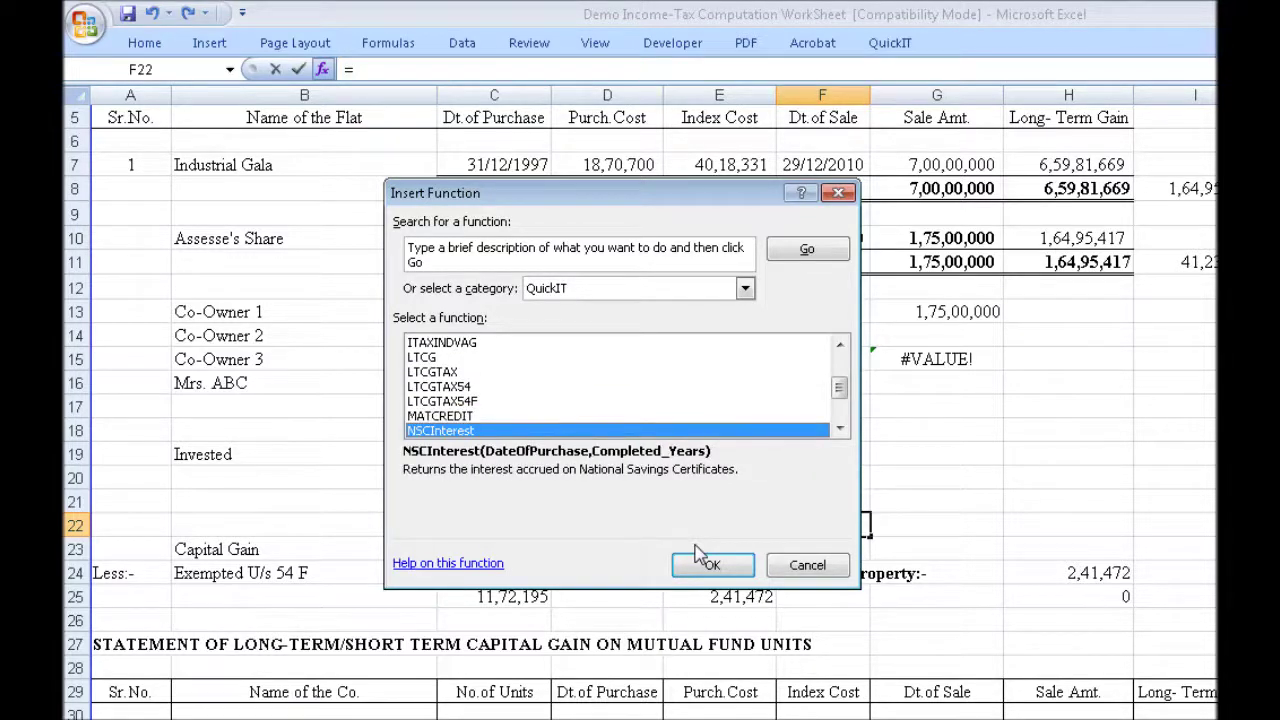
key(Down)
key(Up)
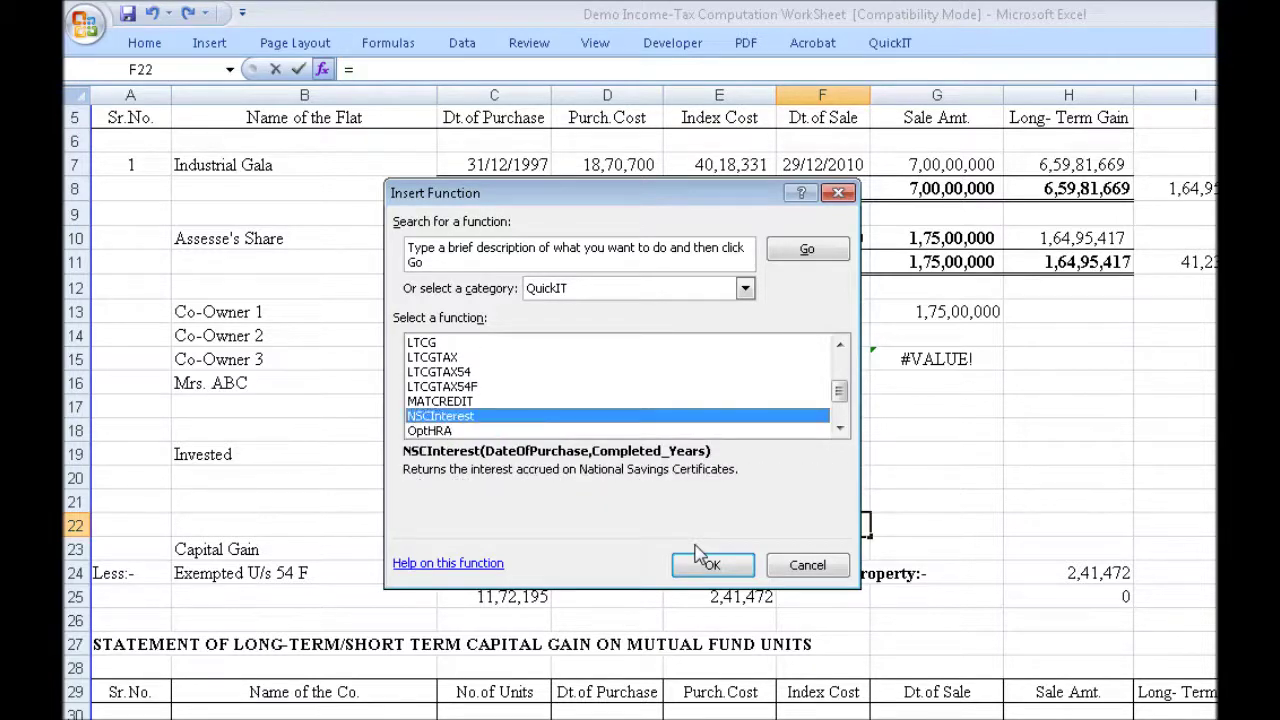
key(Down)
key(Up)
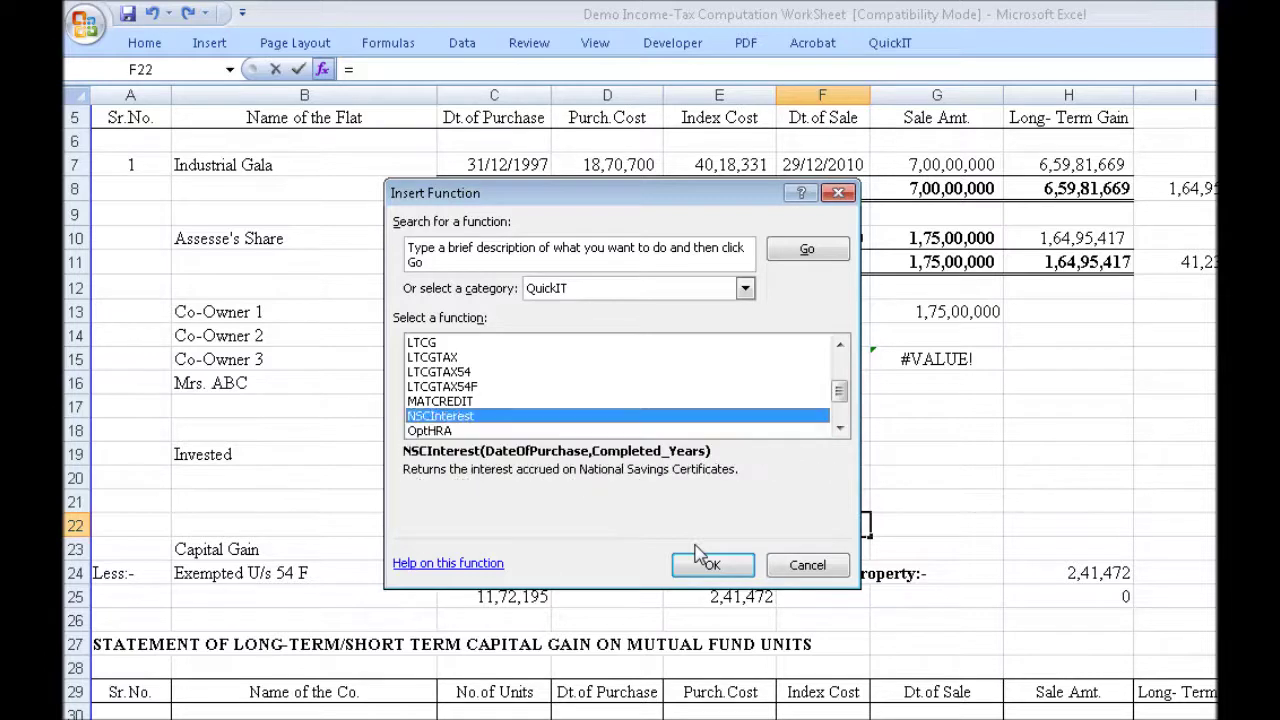
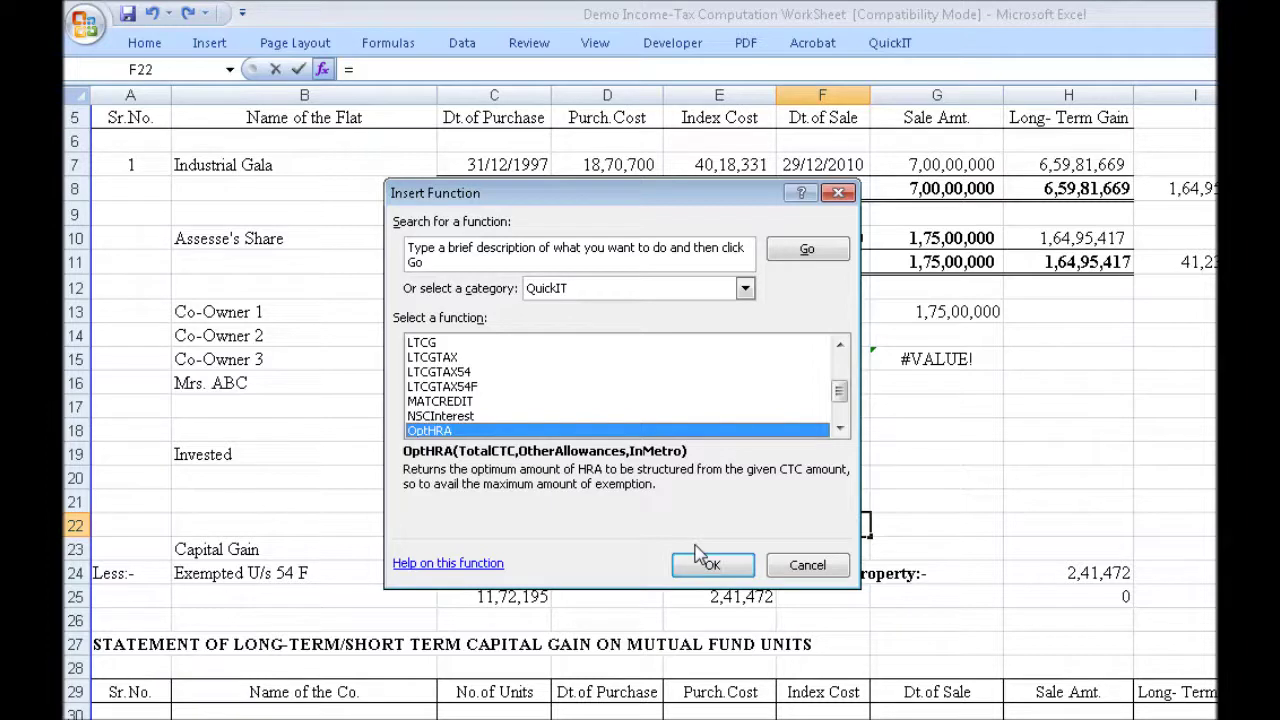
Read the descriptions of the OPTRENTTOPAY and SILVERPRICE functions in the QuickIT category
key(Down)
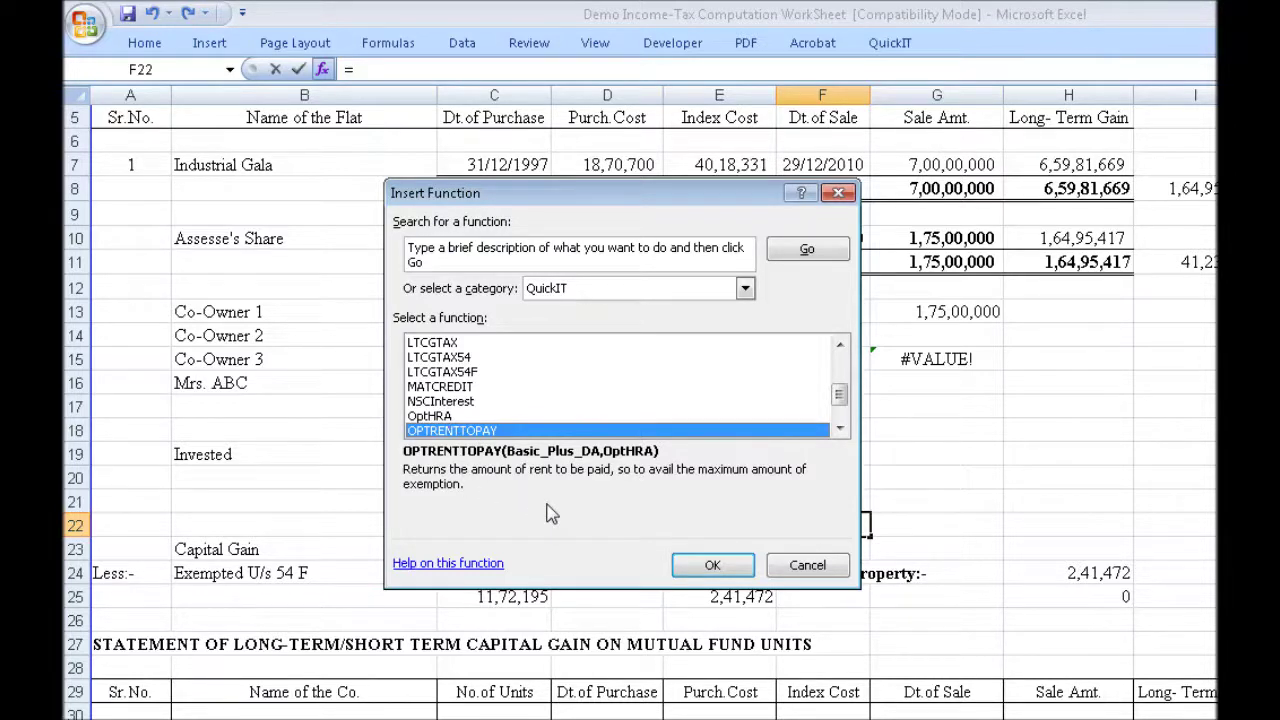
key(Down)
key(Down)
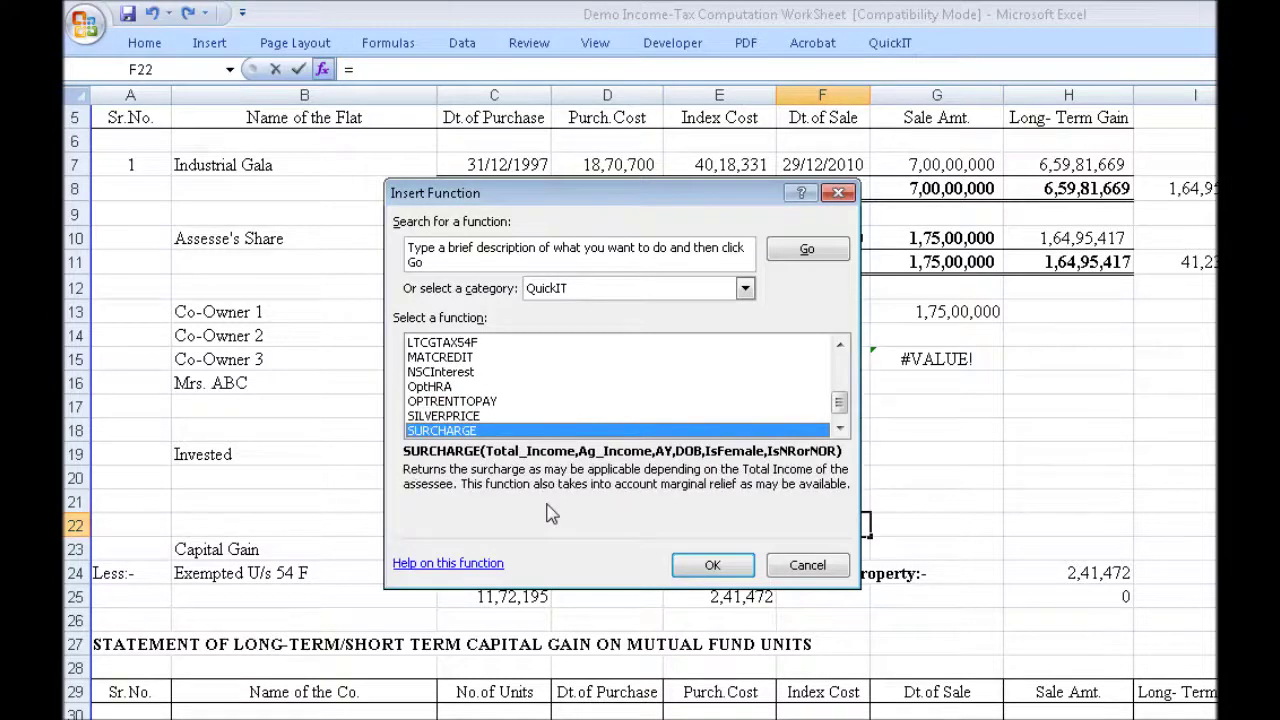
key(Up)
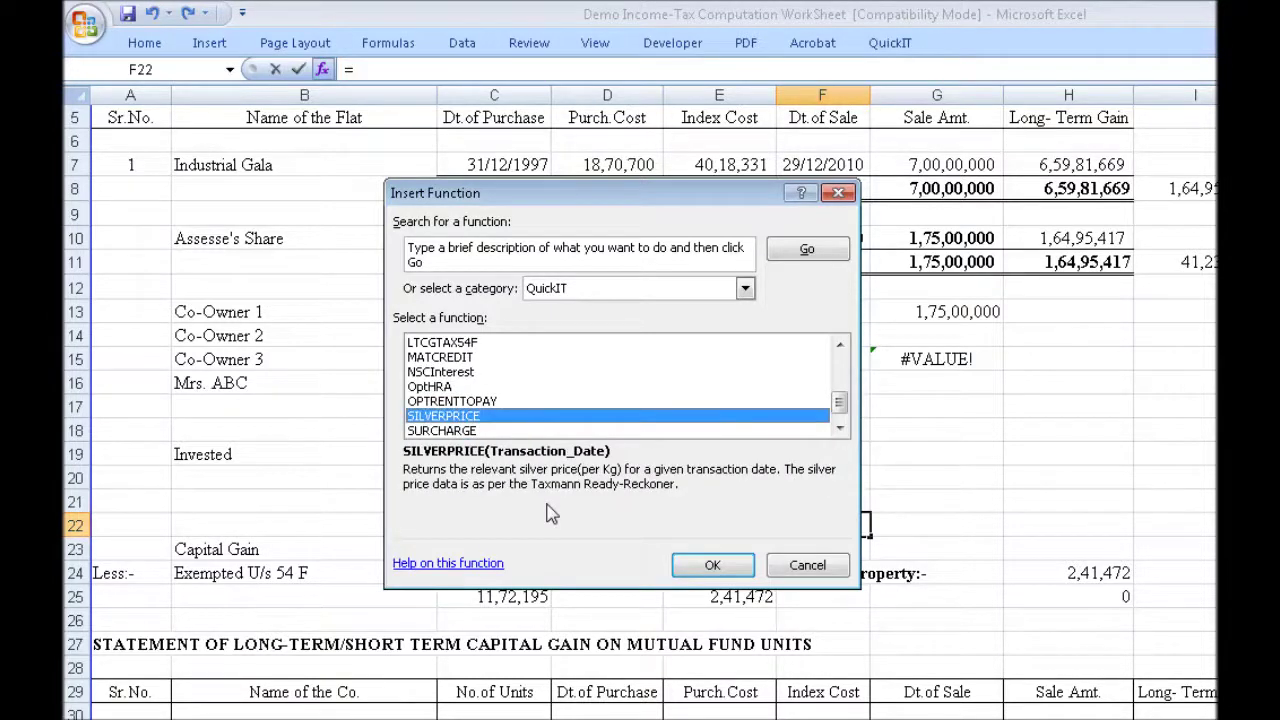
Examine the description and arguments of the SURCHARGE function for cell F22 and leave the cell empty
key(Down)
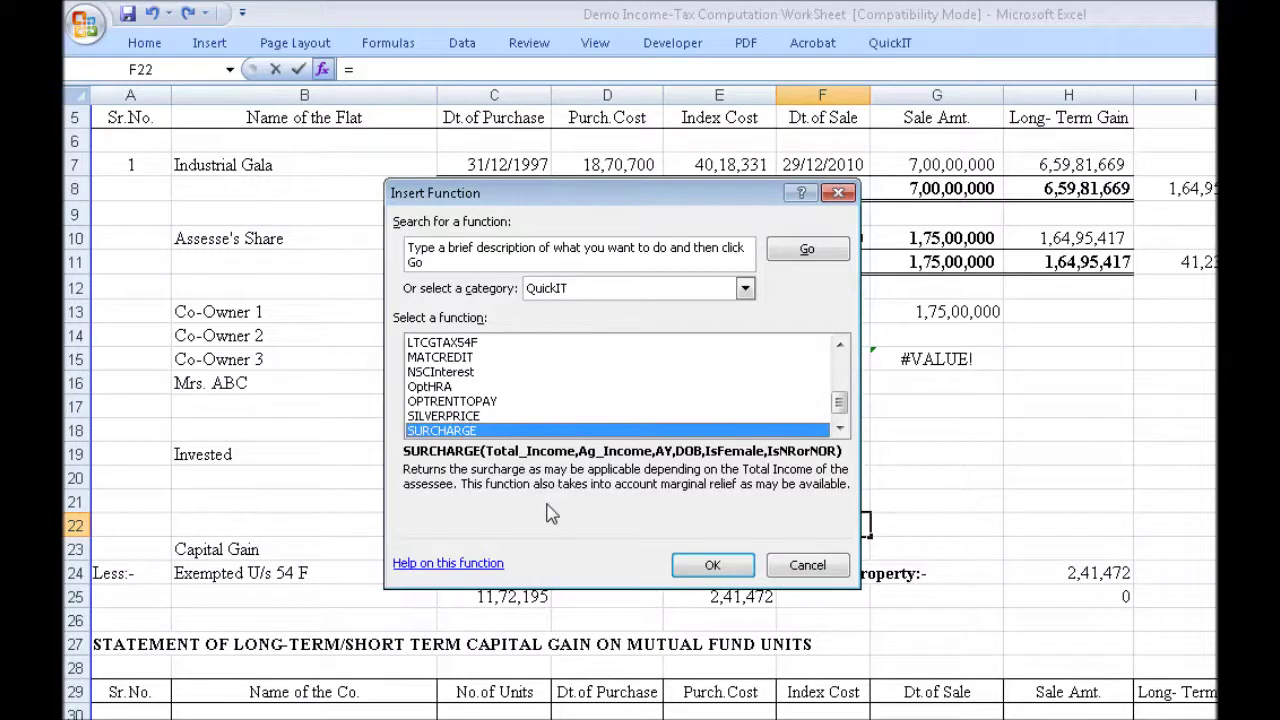
key(Return)
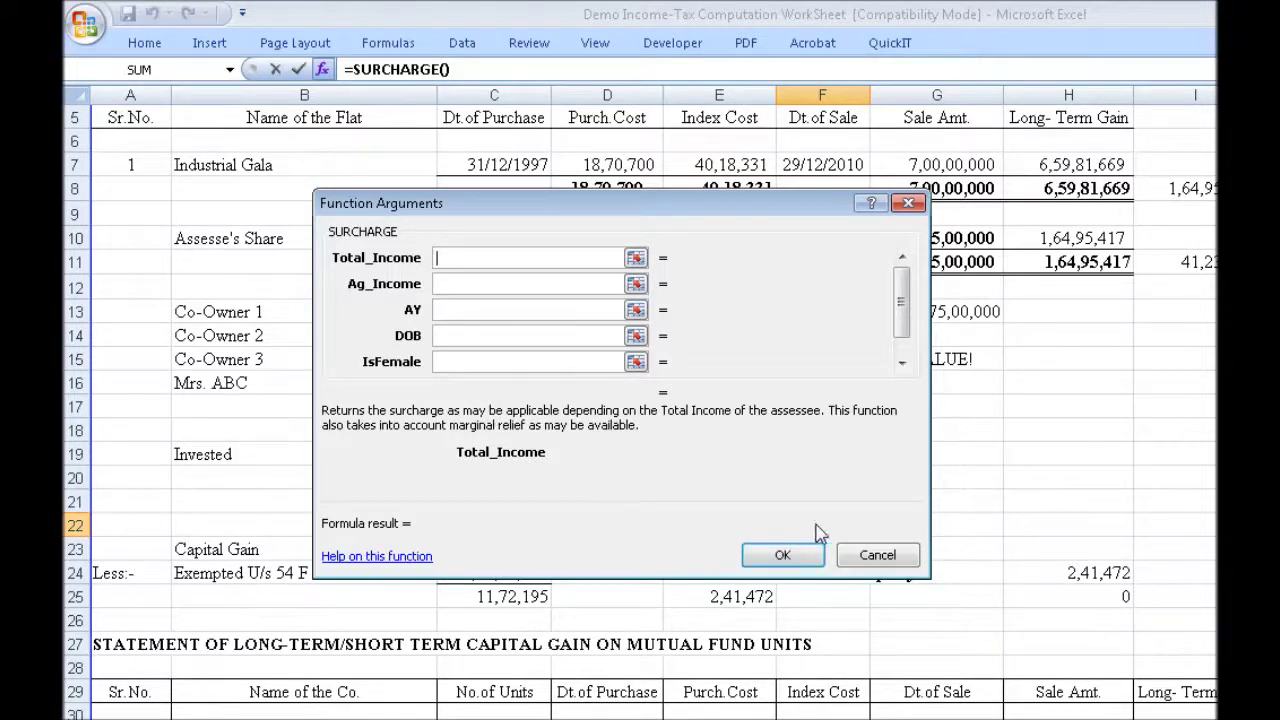
click(862, 555)
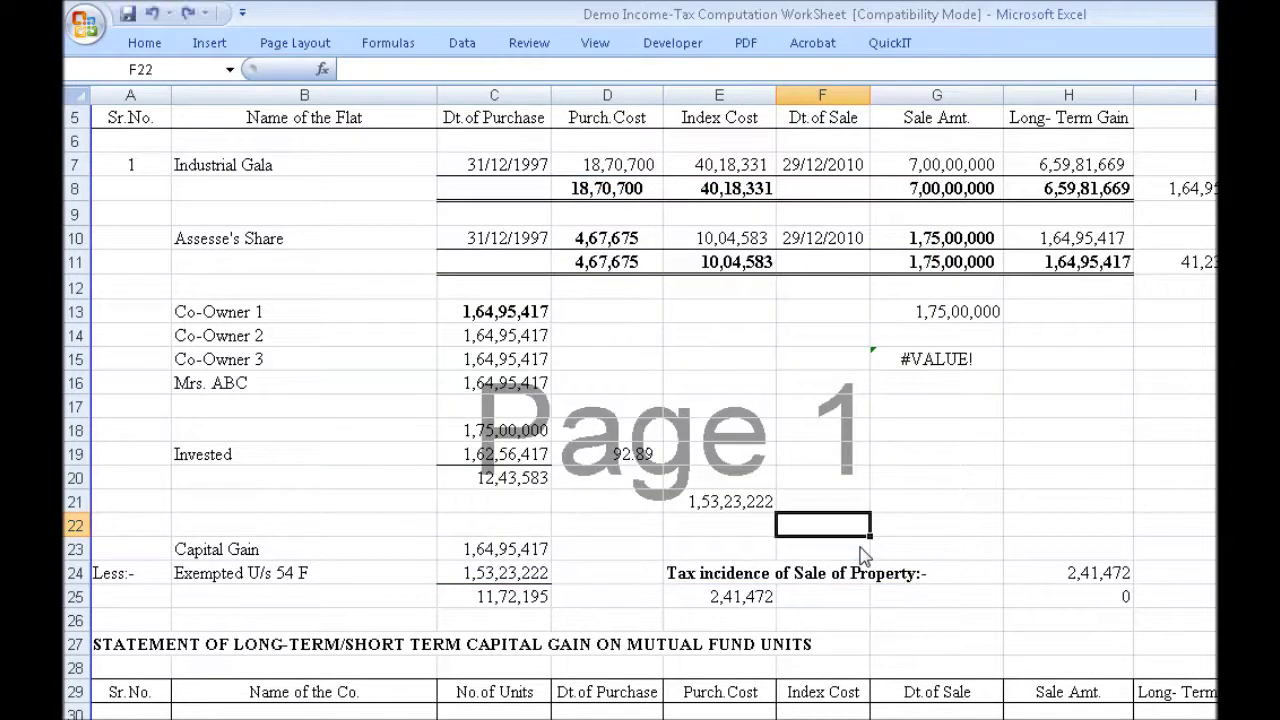
Examine the arguments of the QuickIT function SURCHARGECORP for cell F22 without inserting the function
key(shift+F3)
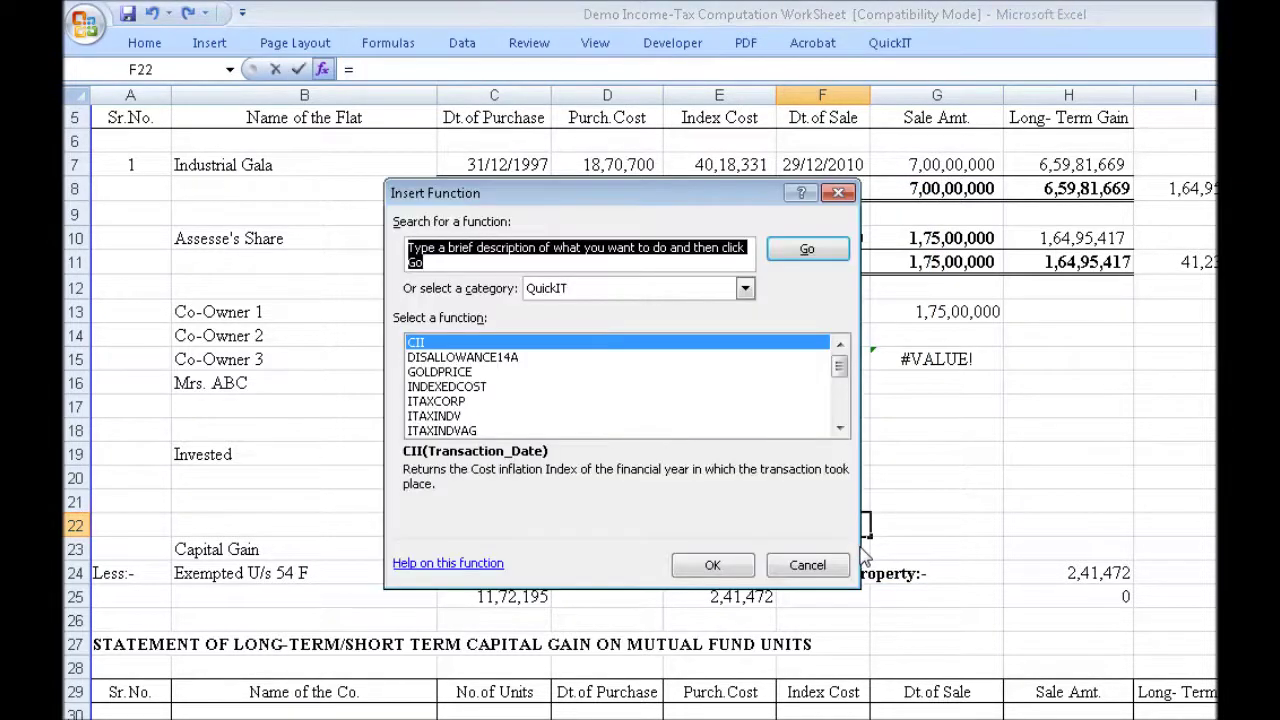
click(636, 431)
scroll(637, 420, down, 5)
click(637, 431)
key(Up)
key(Down)
key(Return)
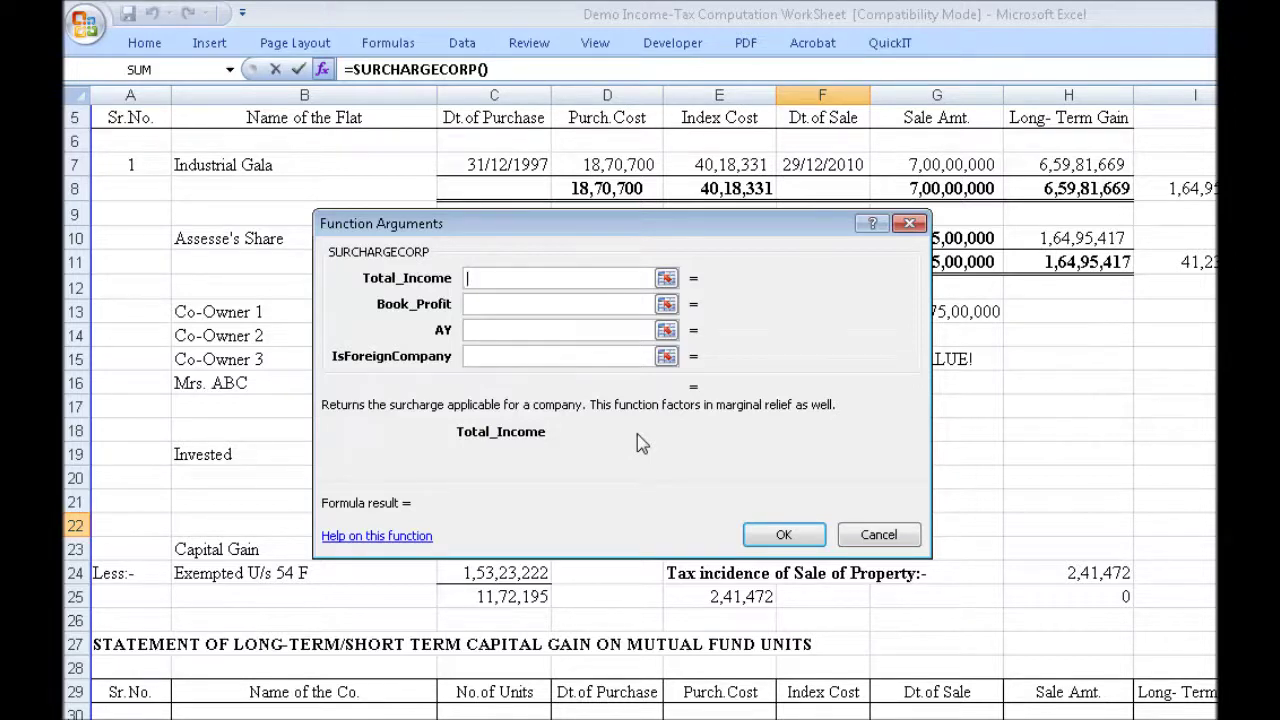
click(886, 538)
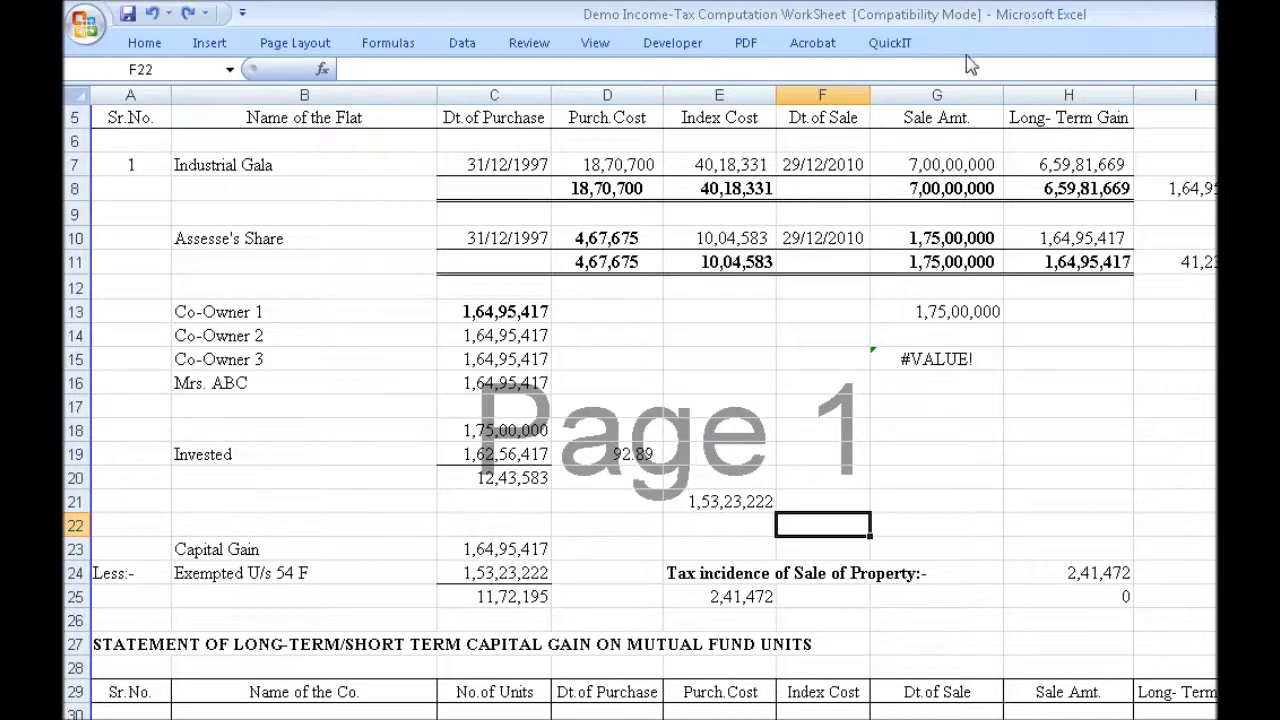
Display the QuickIT add-in's commands for e-mail, the Outlook calendar and the Income-Tax website
click(888, 45)
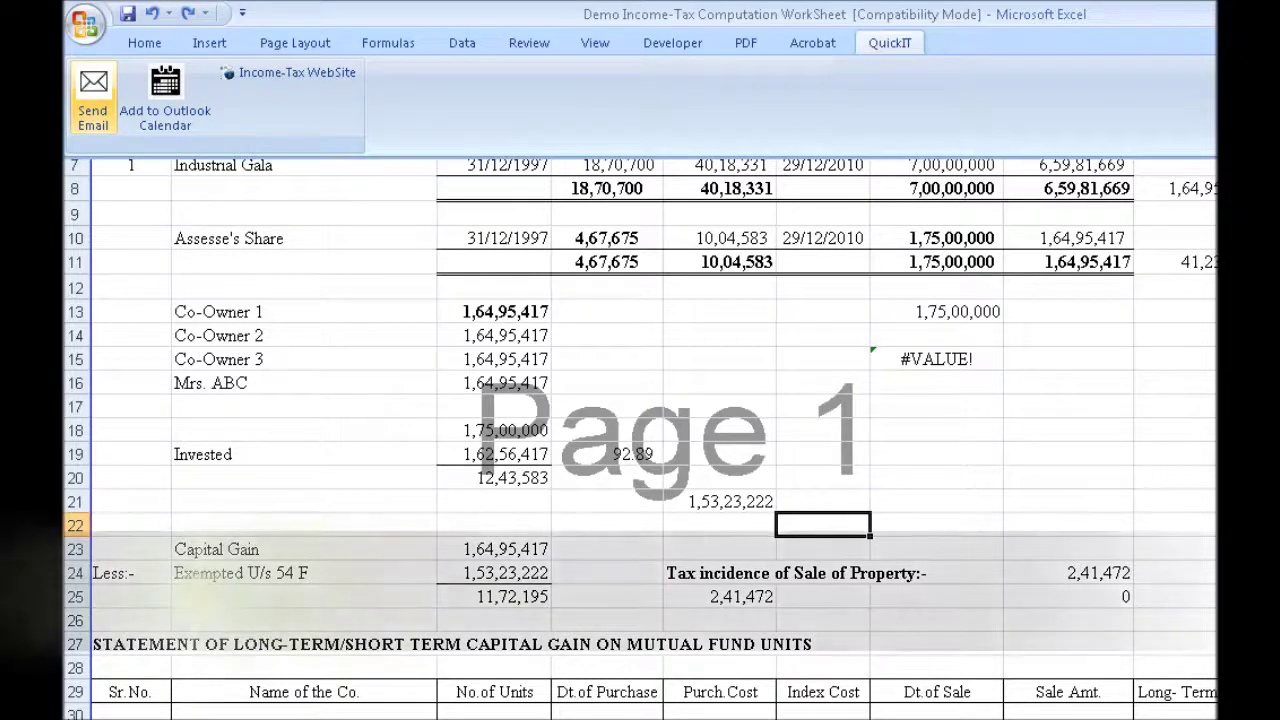
key(alt+Tab)
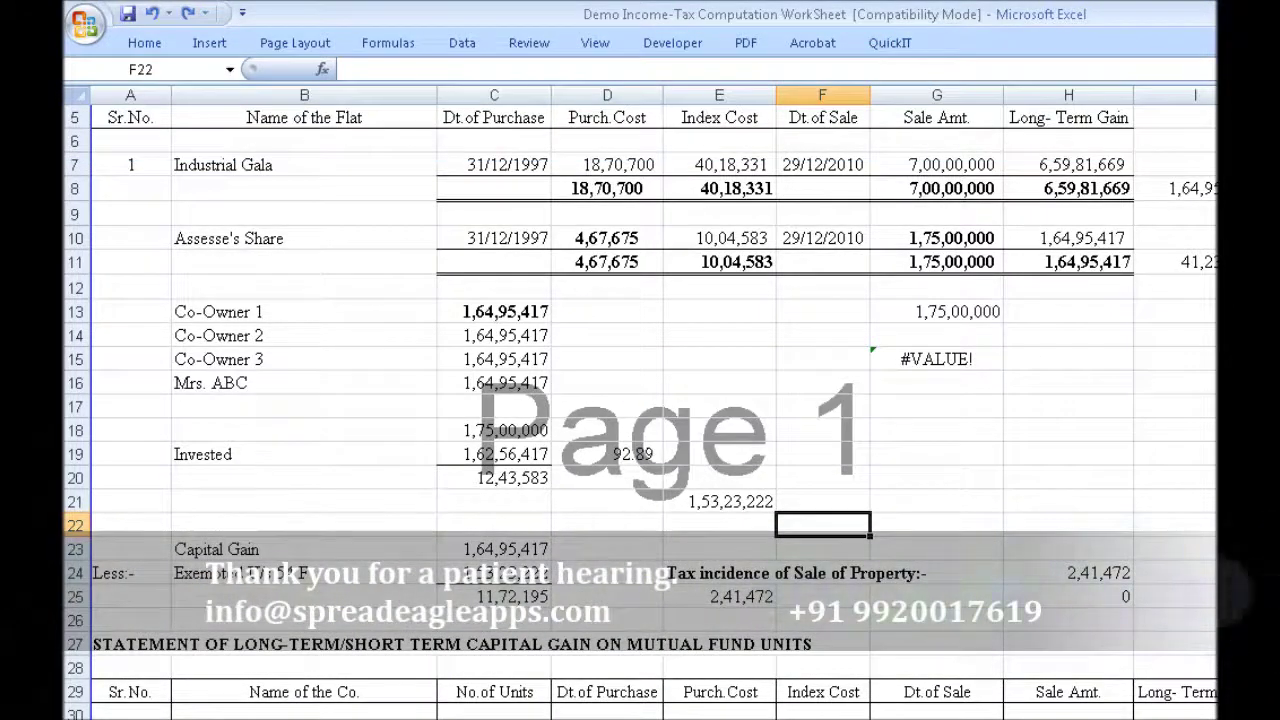
key(alt+Tab)
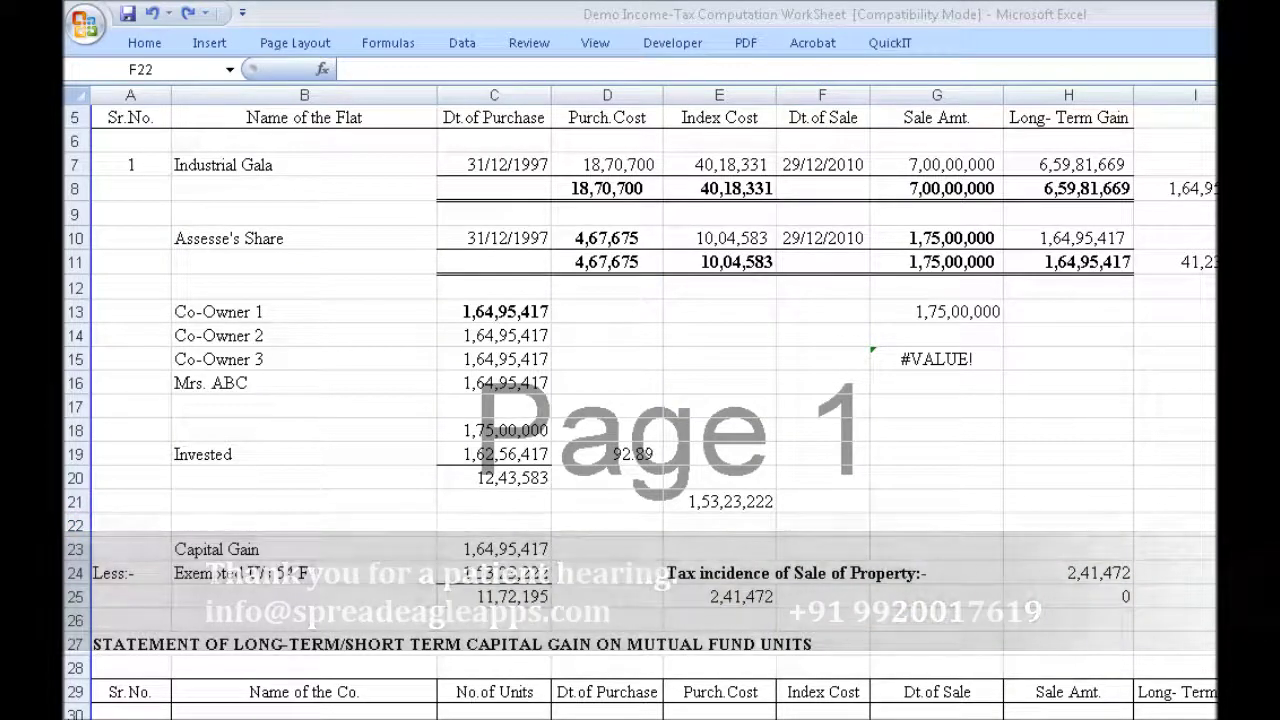